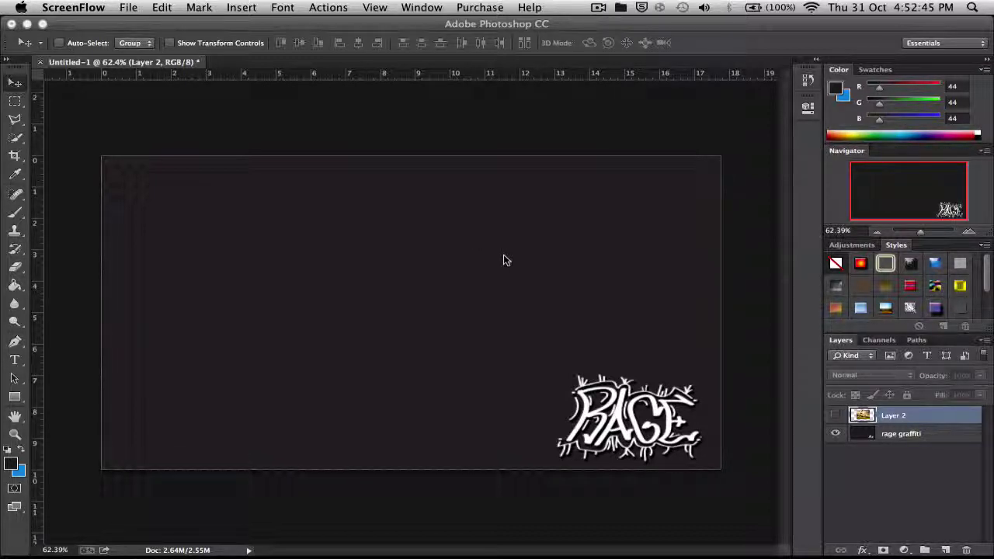
# Turn on Layer 2's visibility so the footballer photo appears over the RAGE graffiti
pyautogui.click(836, 417)
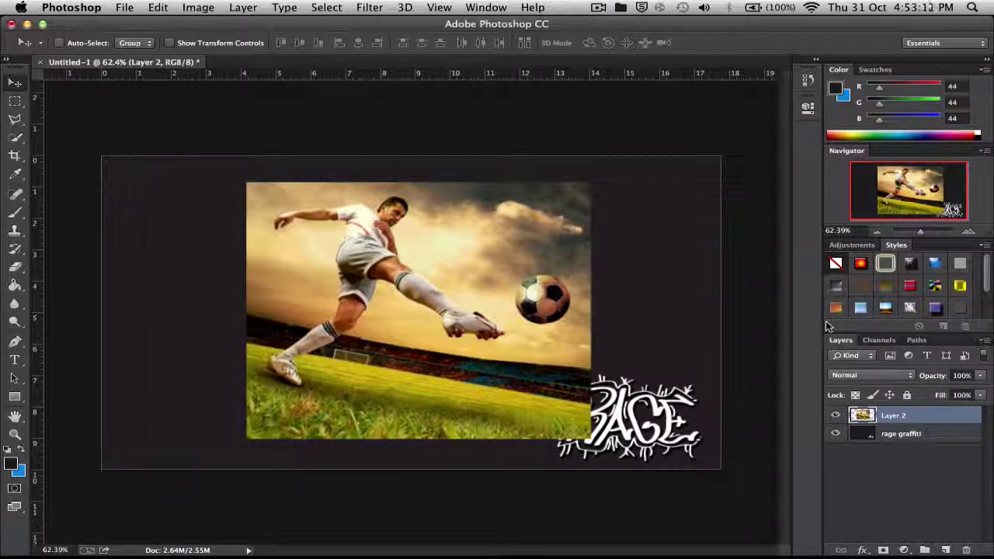
# Duplicate Layer 2 and pick the Quick Selection tool
pyautogui.press('super+j')
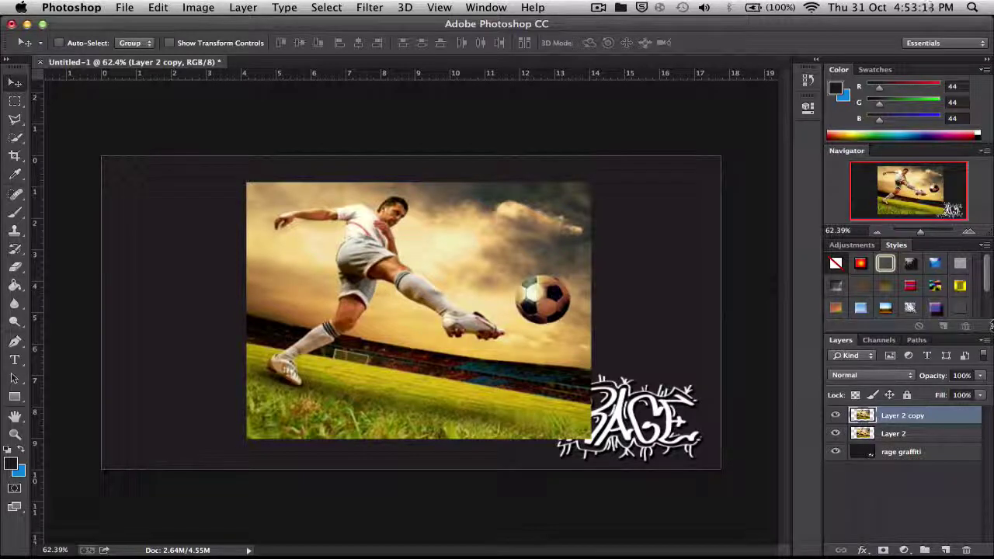
pyautogui.press('u')
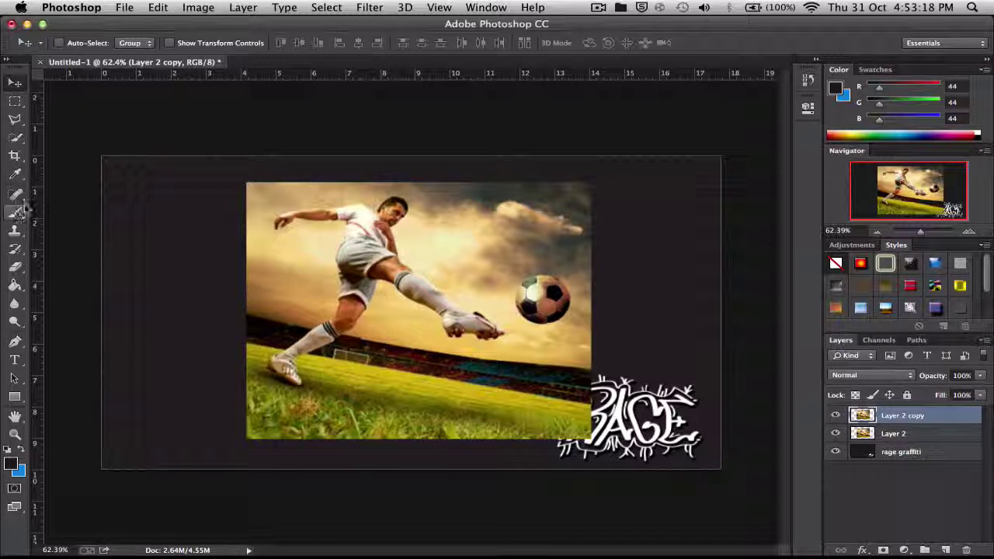
pyautogui.click(14, 102)
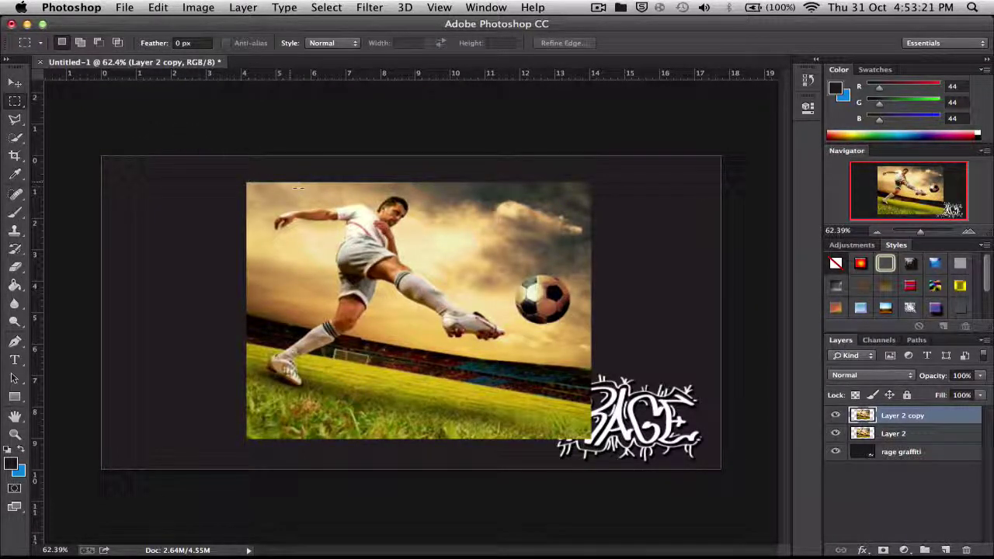
pyautogui.click(17, 138)
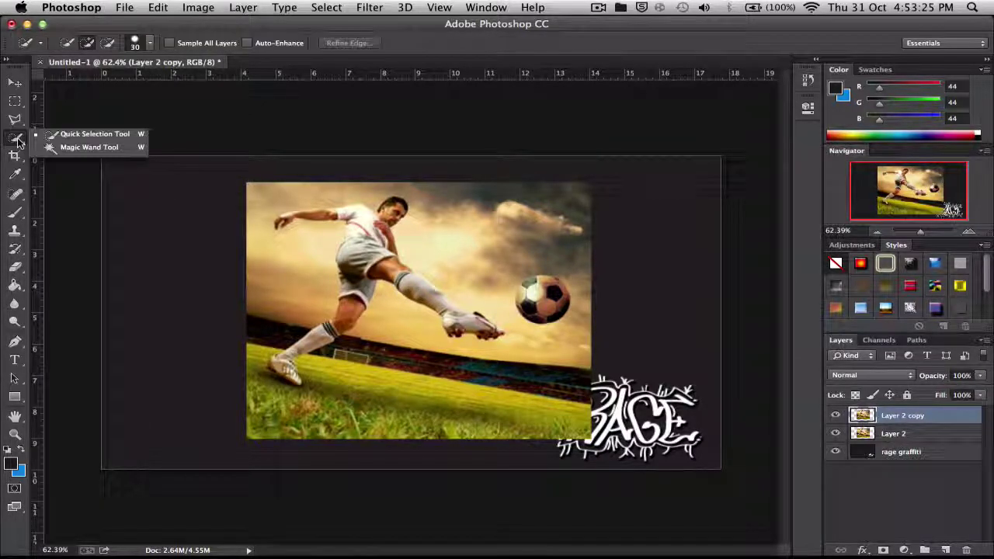
pyautogui.click(90, 133)
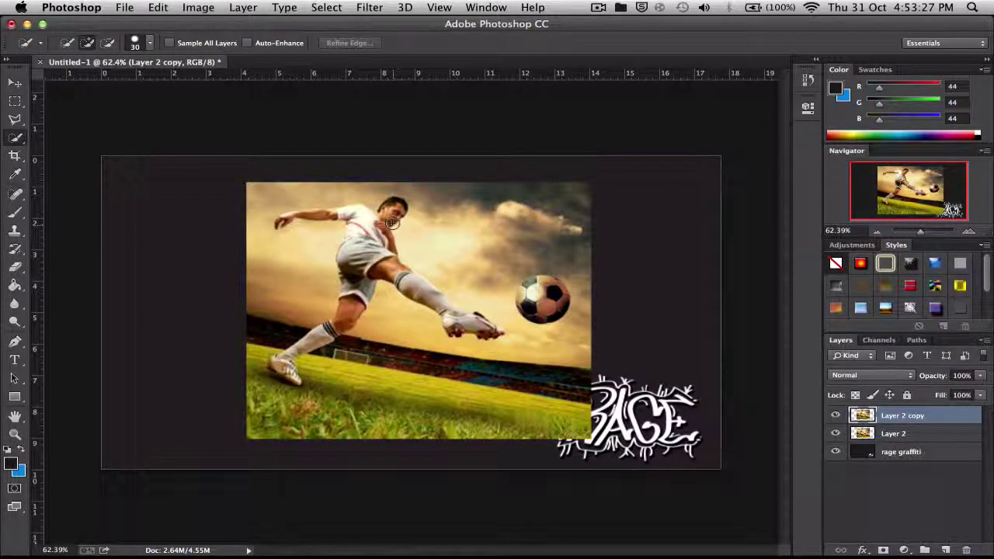
# Select the player's head, shirt, leg and shoe plus the soccer ball with a size-15 brush
pyautogui.moveTo(399, 207)
pyautogui.mouseDown()
pyautogui.moveTo(355, 226)
pyautogui.moveTo(362, 222)
pyautogui.mouseUp()
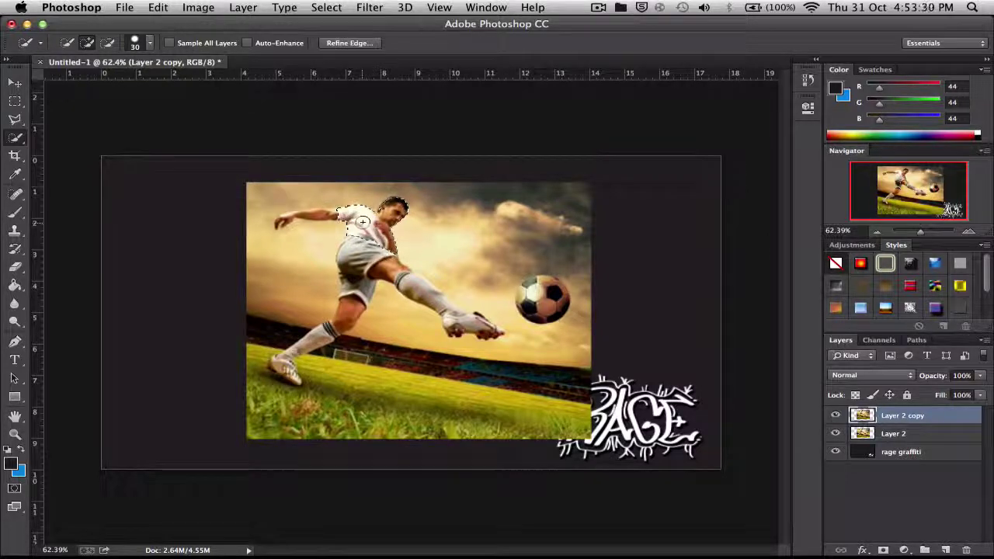
pyautogui.press('super+plus')
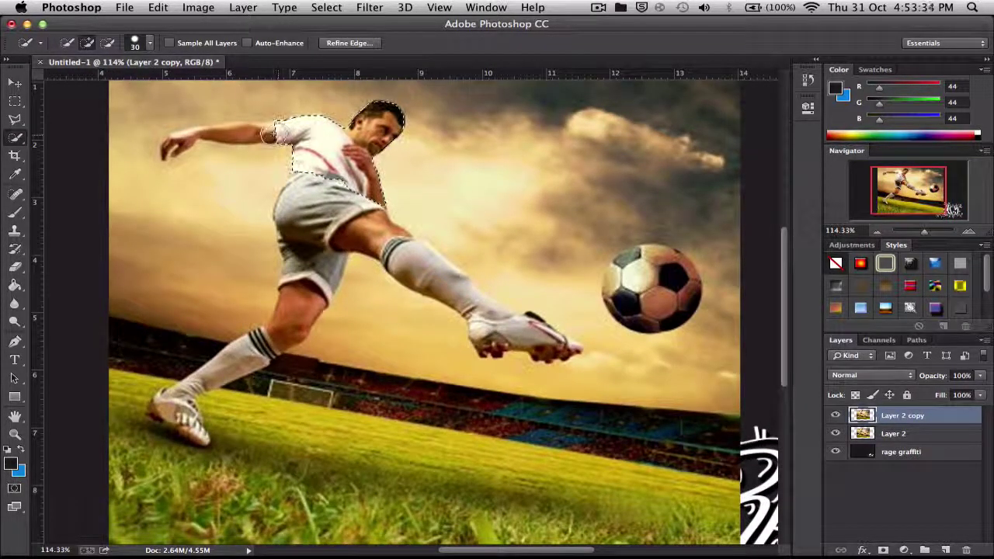
pyautogui.press('[')
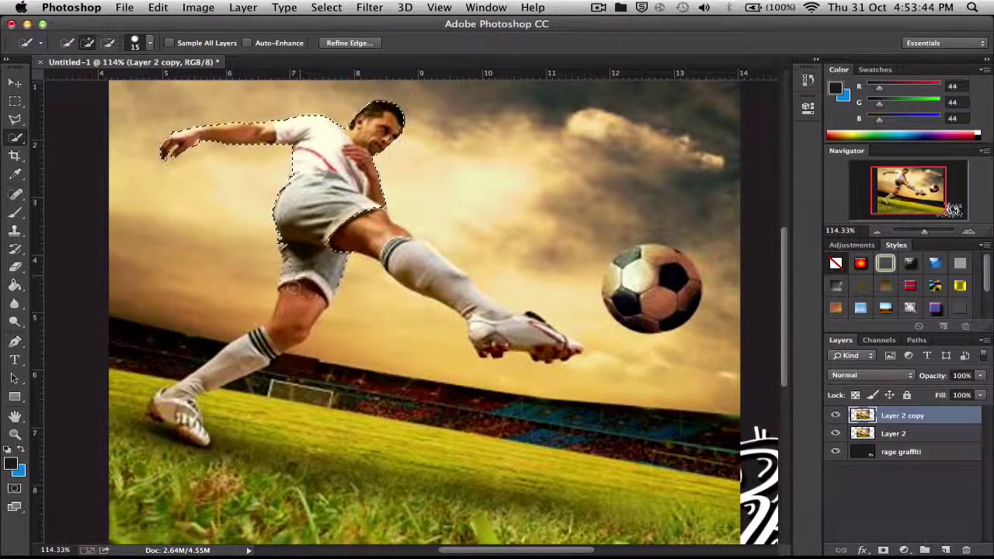
pyautogui.moveTo(293, 303); pyautogui.dragTo(284, 350)
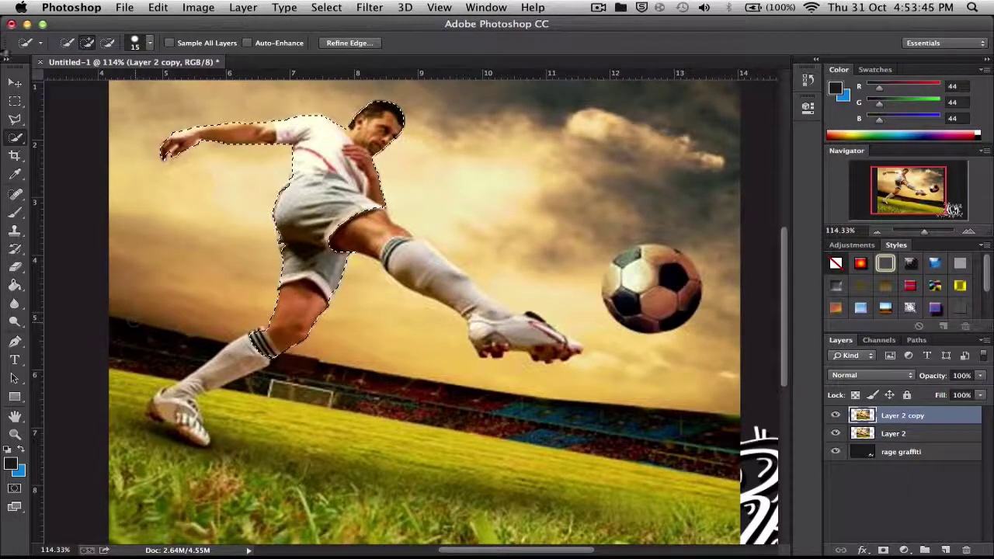
pyautogui.click(17, 137)
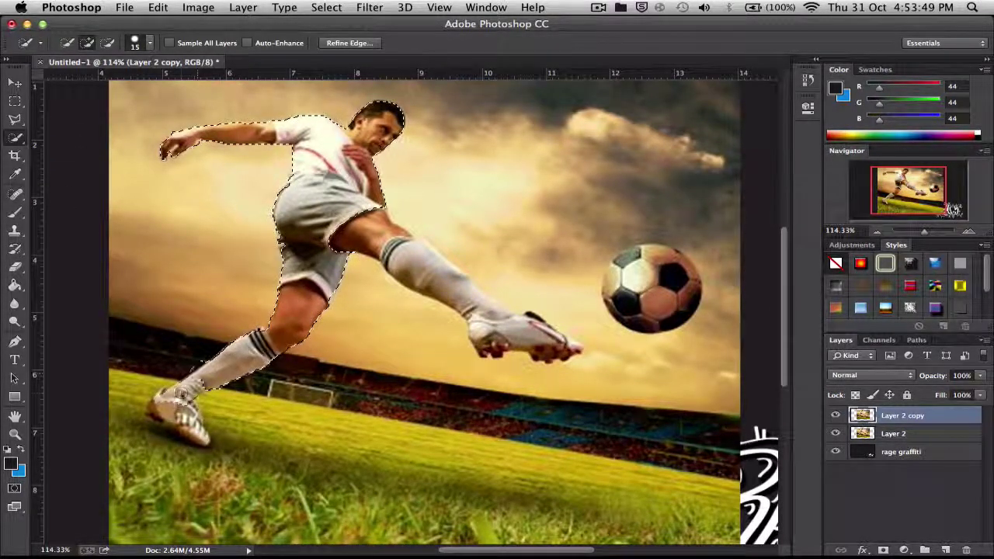
pyautogui.moveTo(171, 415); pyautogui.dragTo(198, 426)
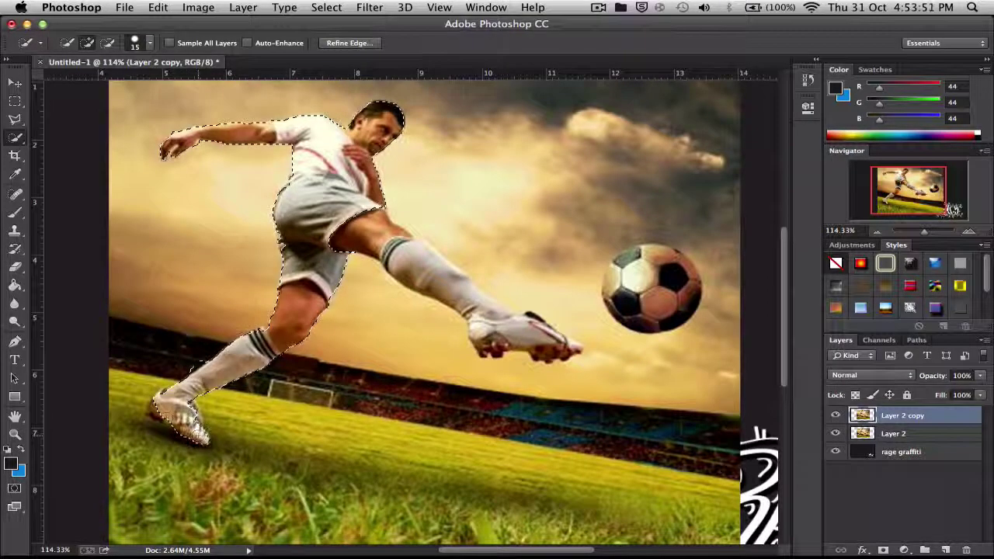
pyautogui.moveTo(192, 362); pyautogui.dragTo(257, 346)
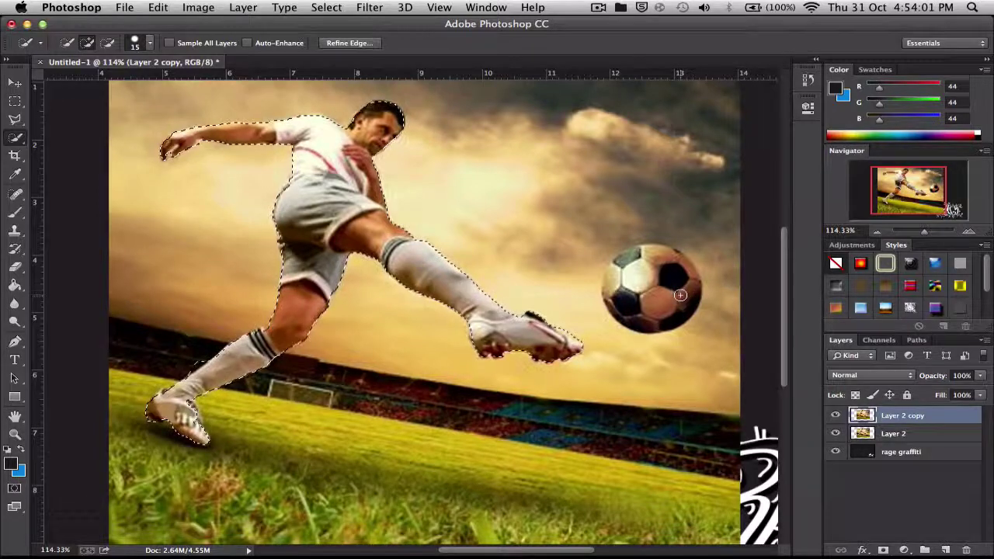
pyautogui.moveTo(651, 258); pyautogui.dragTo(692, 288)
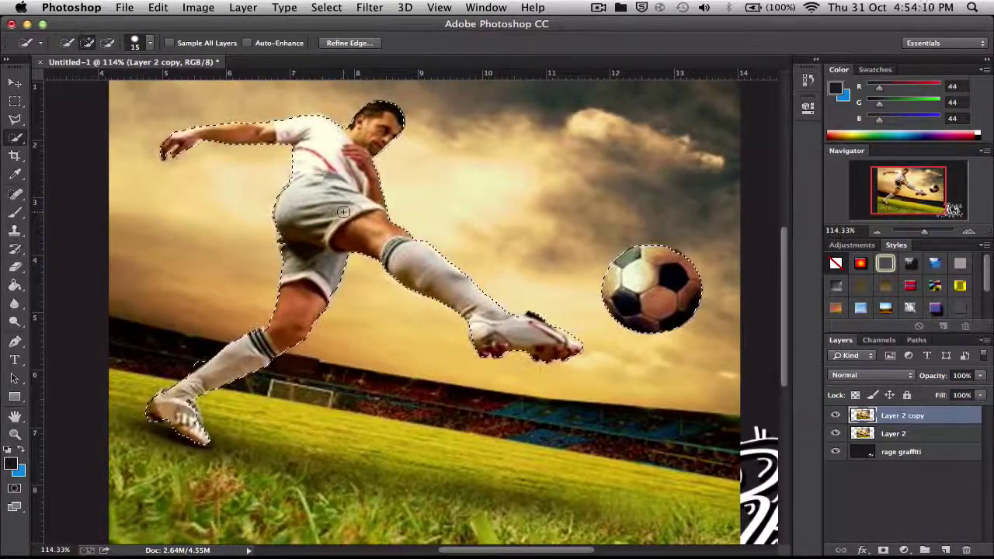
# Cut the selected player and ball onto a new Layer 3 and hide Layer 2
pyautogui.rightClick(315, 204)
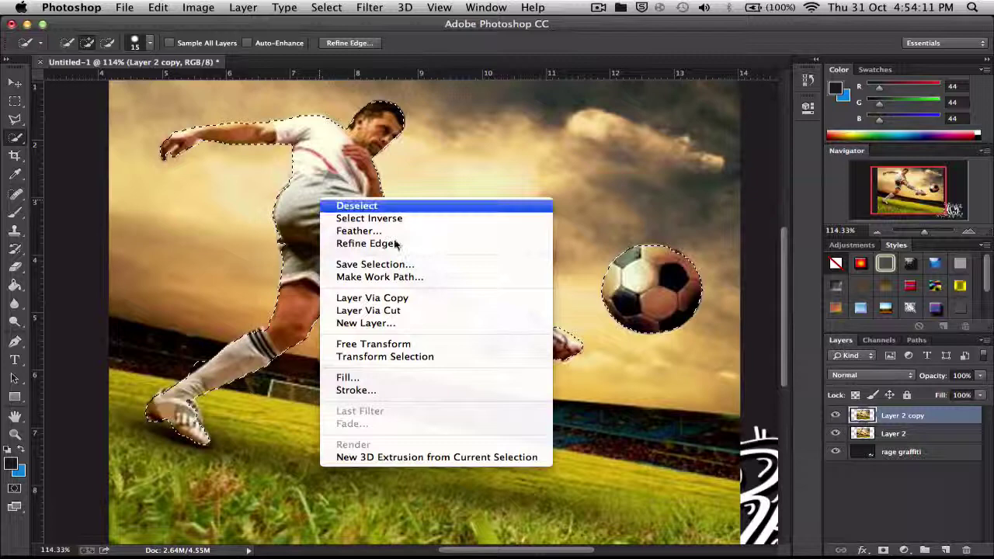
pyautogui.click(428, 310)
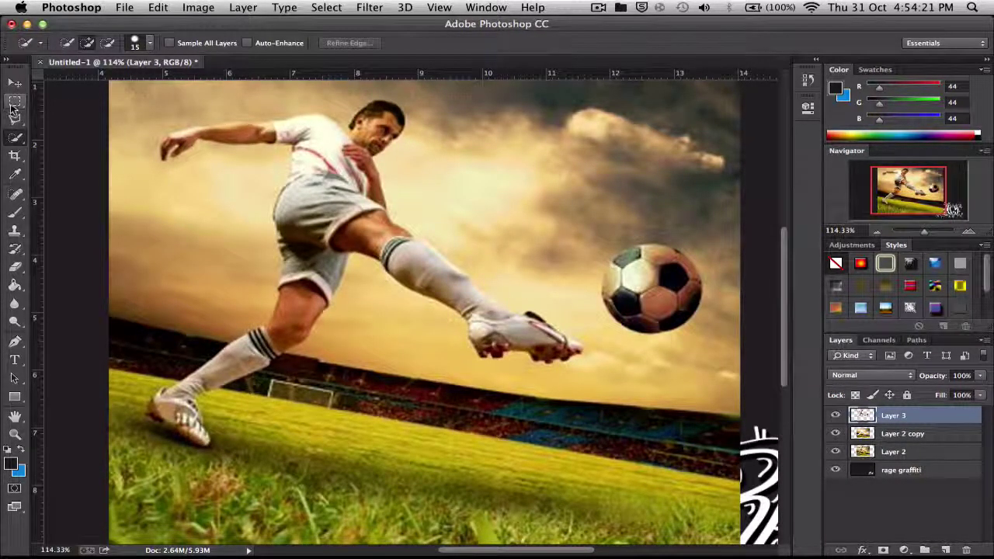
pyautogui.click(836, 452)
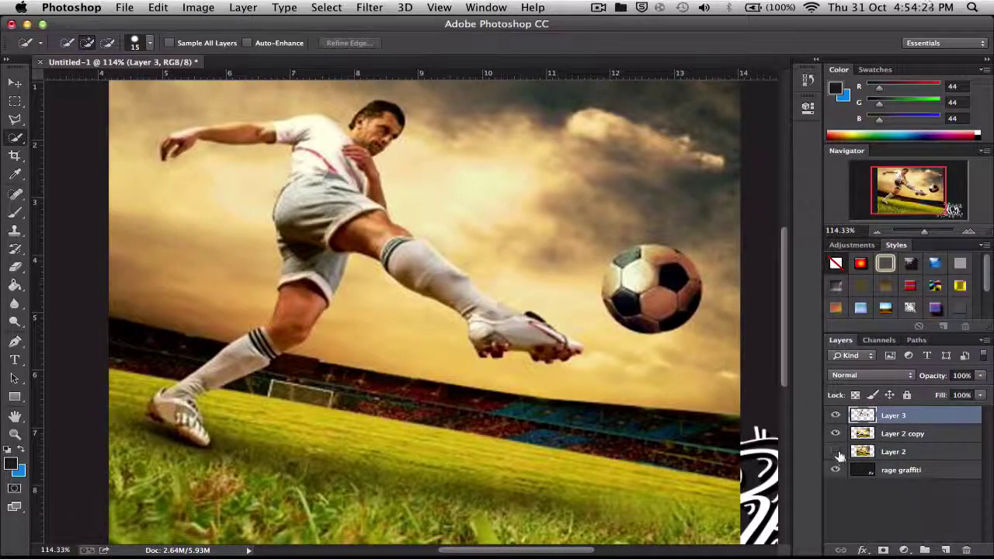
# Toggle Layer 2 copy and Layer 3 visibility to check the cut-out, leaving both shown
pyautogui.click(836, 433)
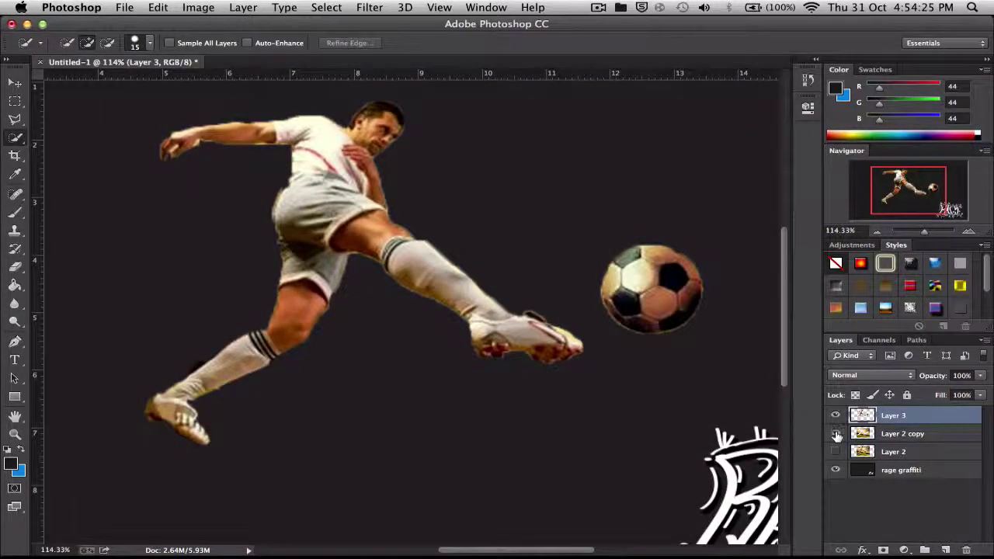
pyautogui.click(836, 434)
pyautogui.click(836, 415)
pyautogui.click(836, 415)
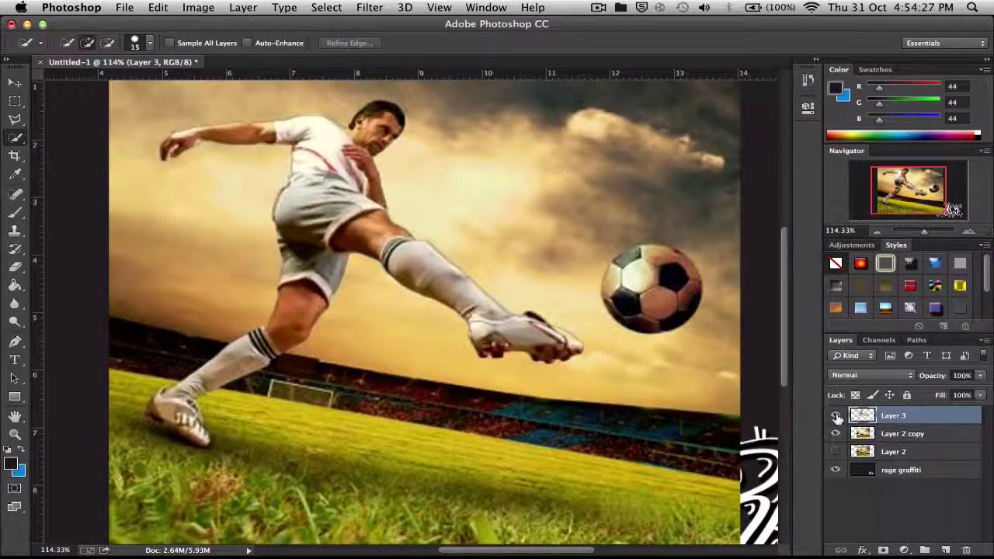
# Marquee thin strips across the chest, kicking leg and standing leg on Layer 3, then deselect
pyautogui.click(17, 106)
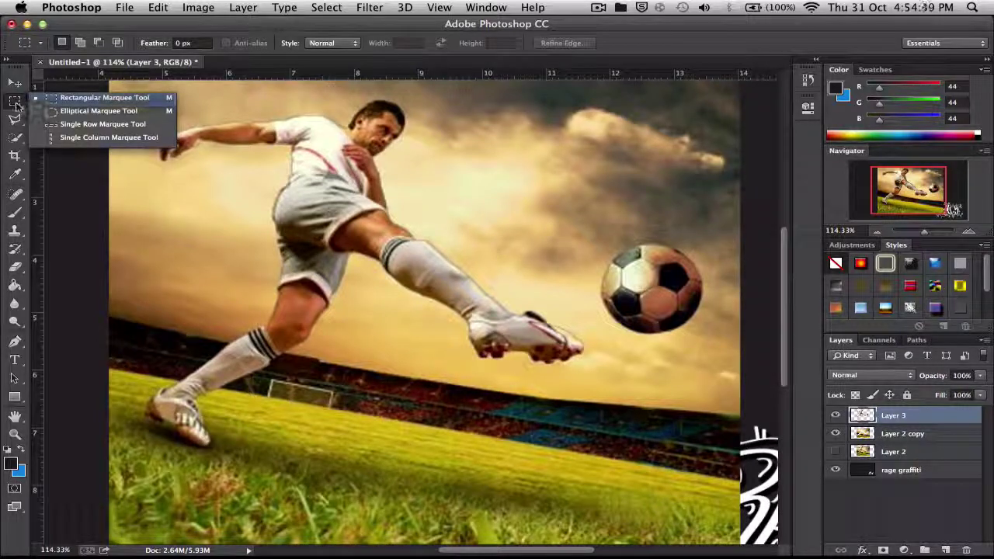
pyautogui.click(42, 103)
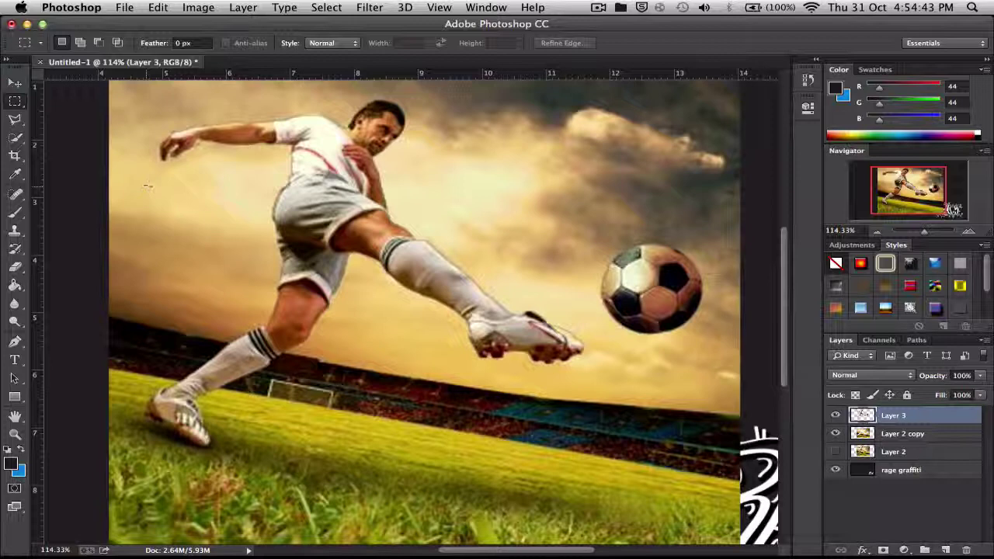
pyautogui.moveTo(155, 183); pyautogui.dragTo(429, 191)
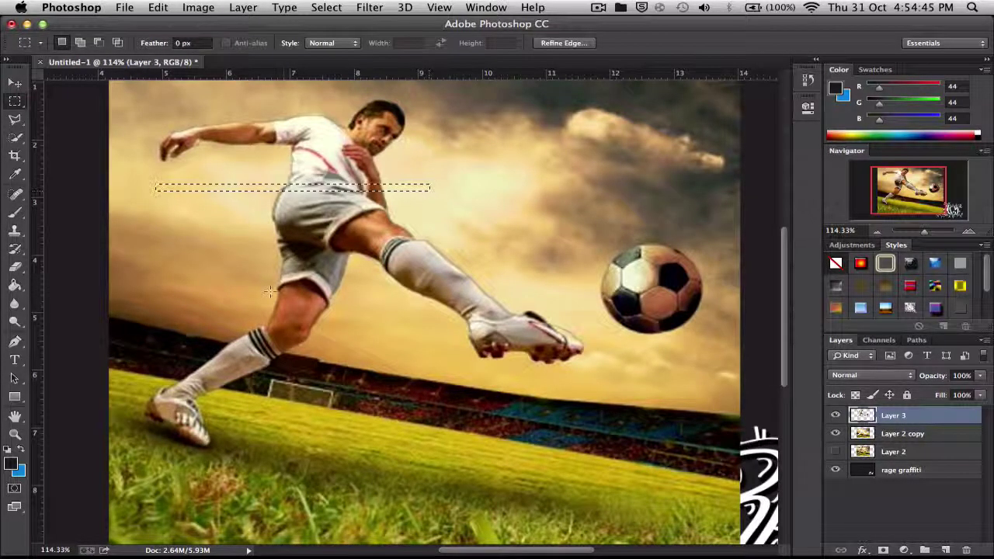
pyautogui.press('shift')
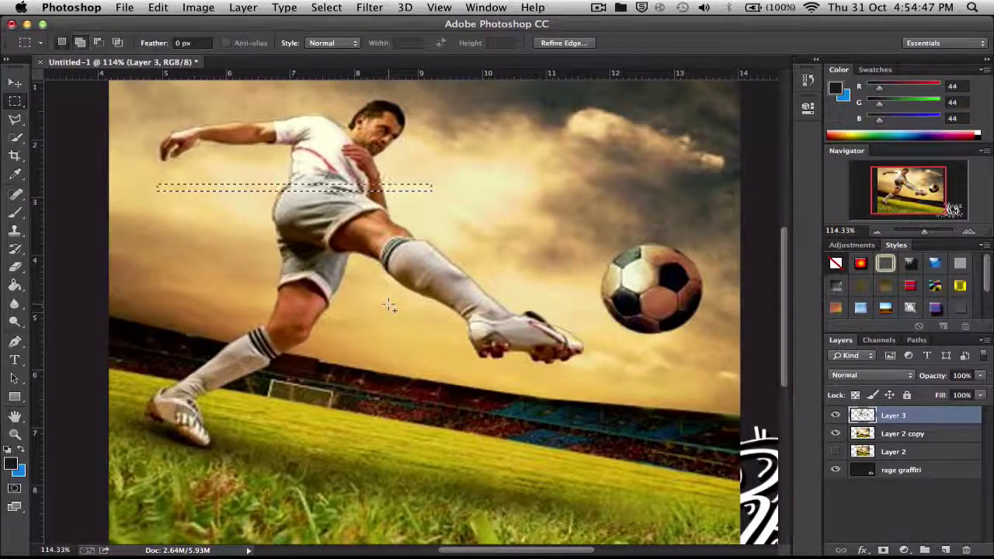
pyautogui.moveTo(392, 293); pyautogui.dragTo(518, 289)
pyautogui.moveTo(276, 366); pyautogui.dragTo(233, 369)
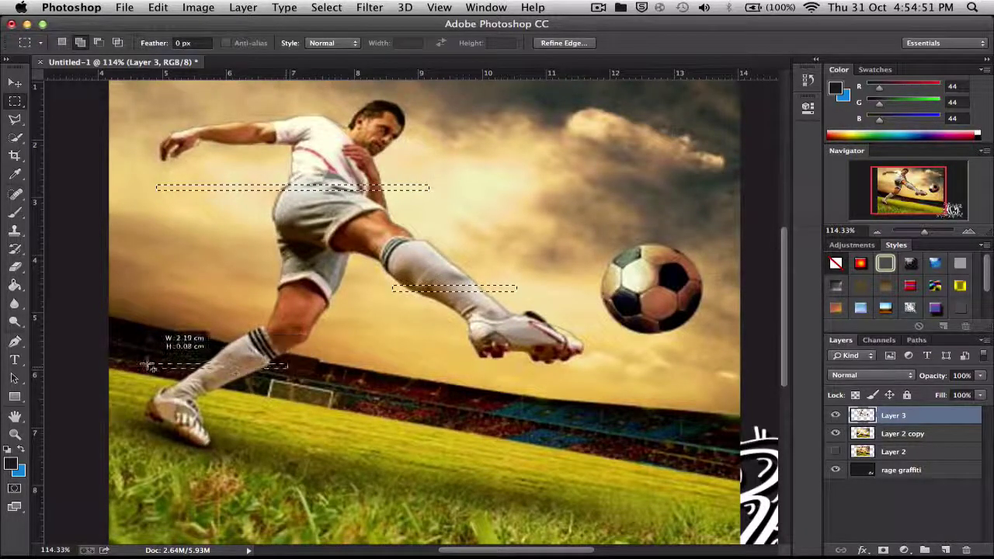
pyautogui.moveTo(148, 364); pyautogui.dragTo(149, 372)
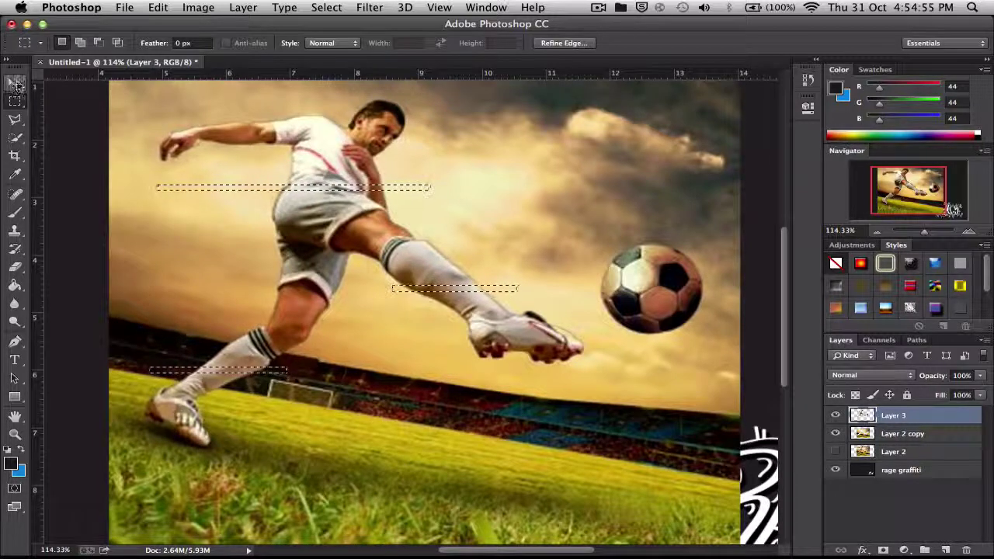
pyautogui.click(14, 83)
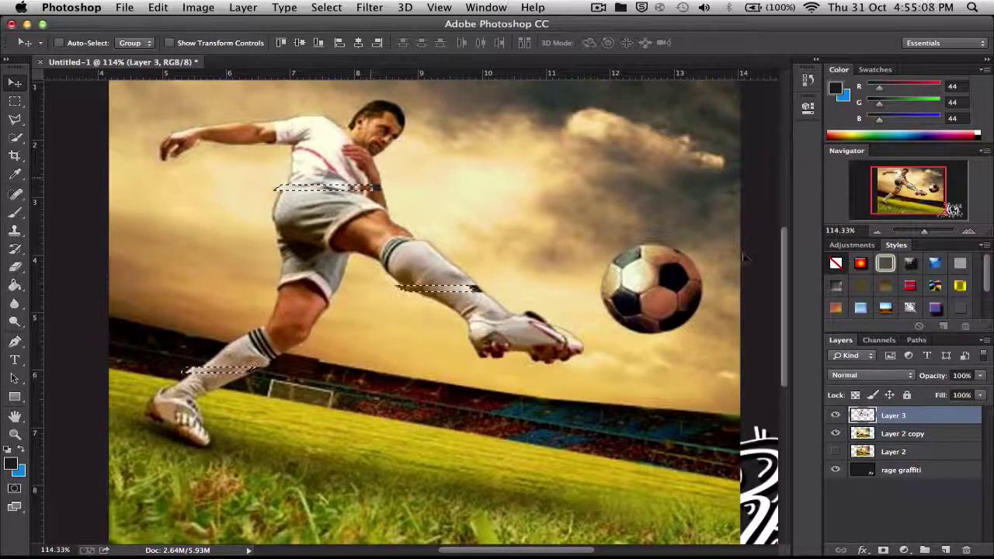
pyautogui.press('super+d')
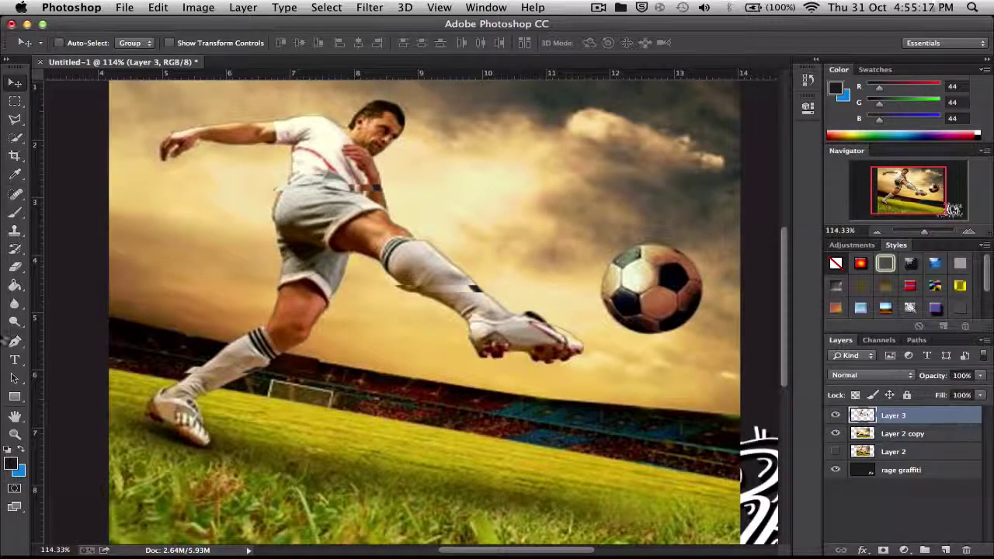
# Nudge thin strips across the arm, ball, boot and shorts two steps right, then deselect
pyautogui.click(15, 101)
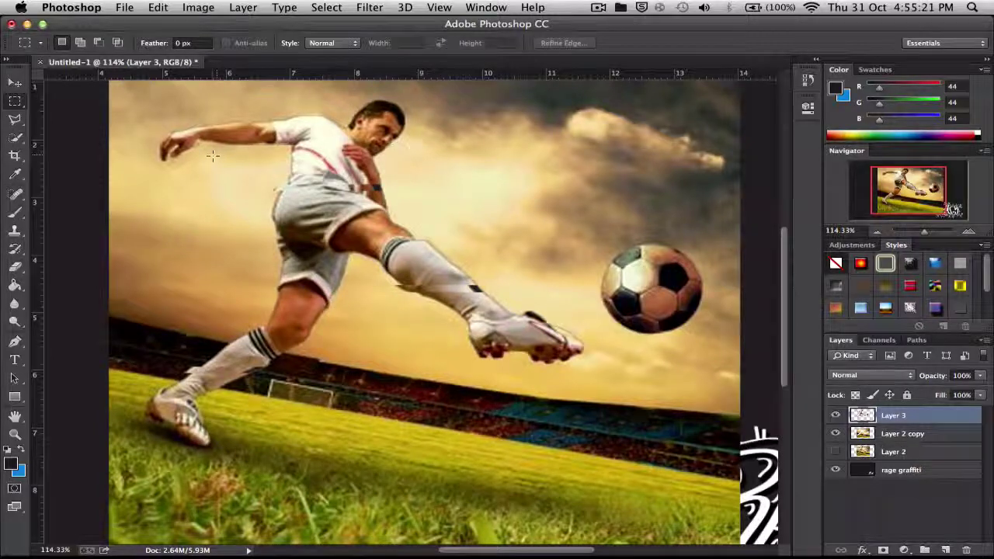
pyautogui.moveTo(145, 131); pyautogui.dragTo(506, 137)
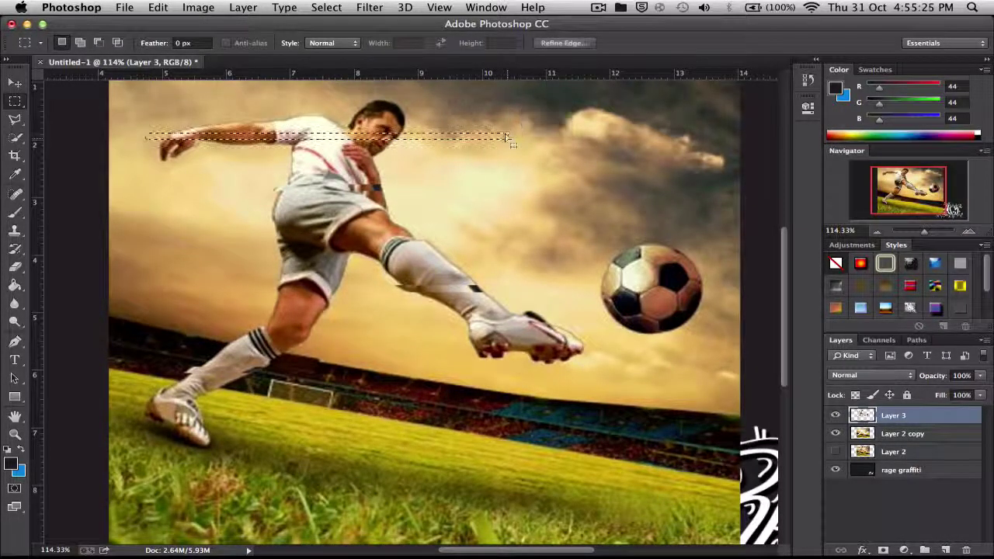
pyautogui.moveTo(584, 272); pyautogui.dragTo(753, 272)
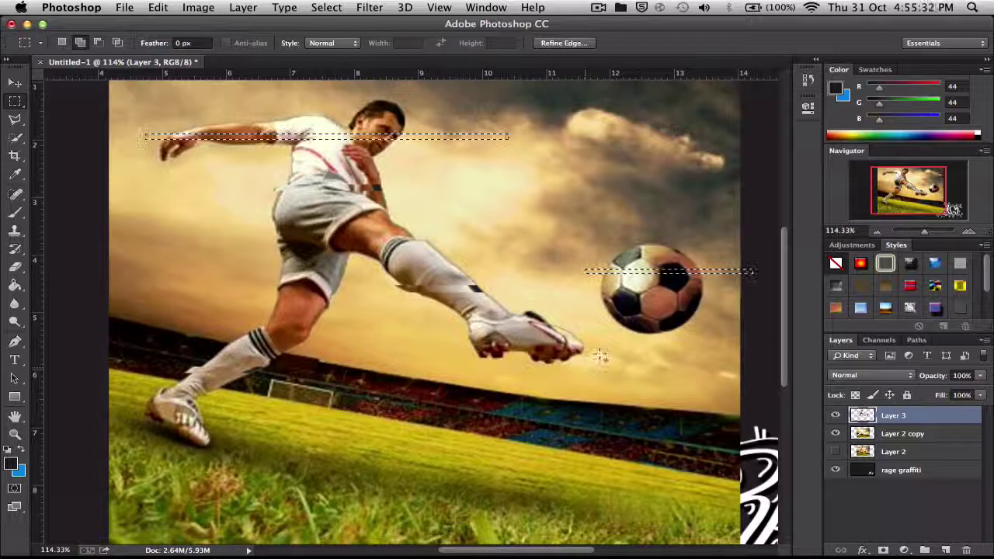
pyautogui.moveTo(604, 344); pyautogui.dragTo(407, 340)
pyautogui.moveTo(416, 225); pyautogui.dragTo(264, 224)
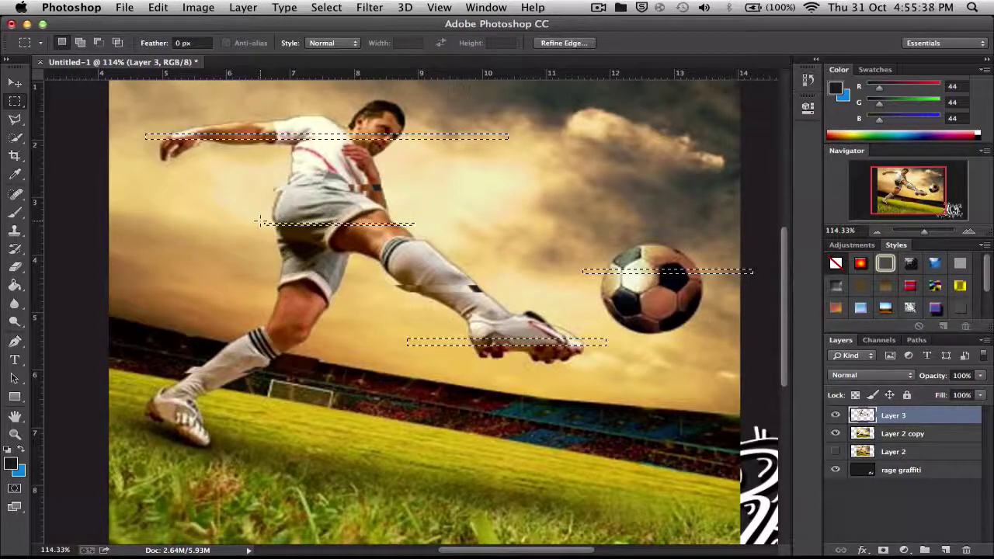
pyautogui.click(15, 83)
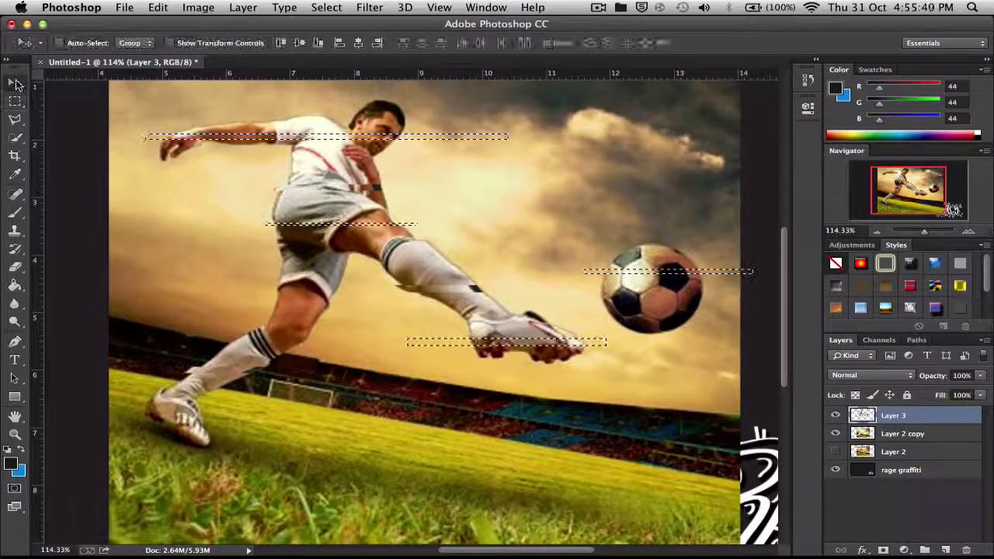
pyautogui.press('Right')
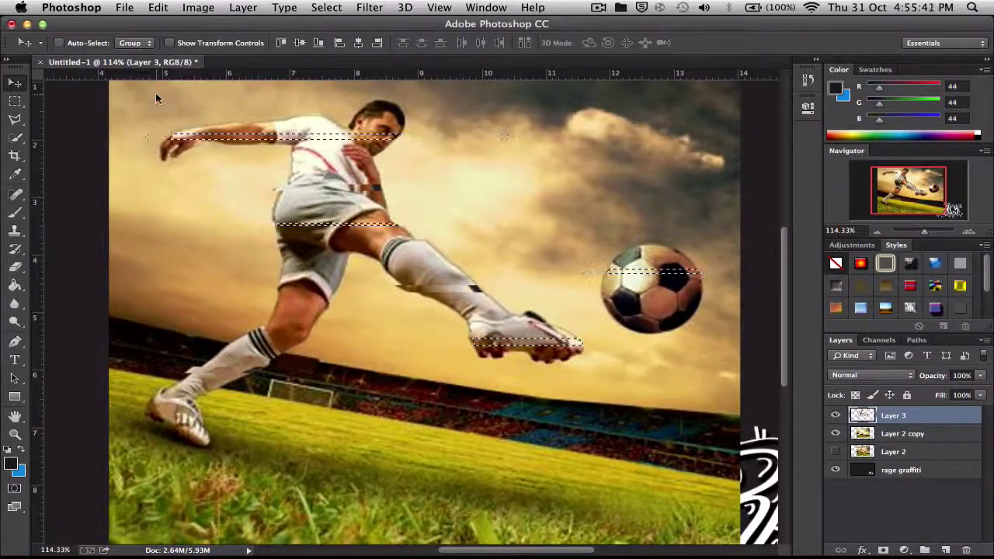
pyautogui.press('Right')
pyautogui.press('Right')
pyautogui.press('Right')
pyautogui.press('Right')
pyautogui.press('Right')
pyautogui.press('Right')
pyautogui.press('Right')
pyautogui.press('Right')
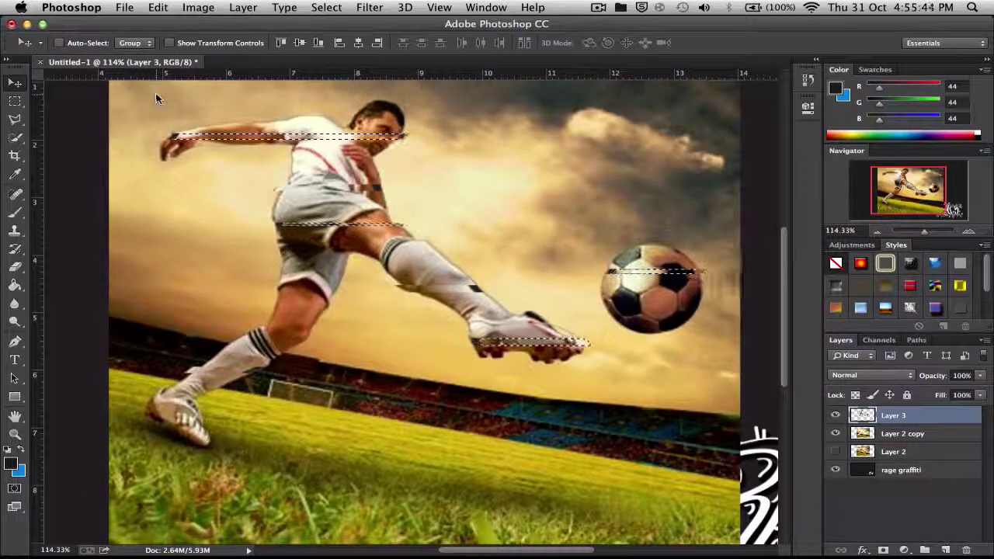
pyautogui.press('super+d')
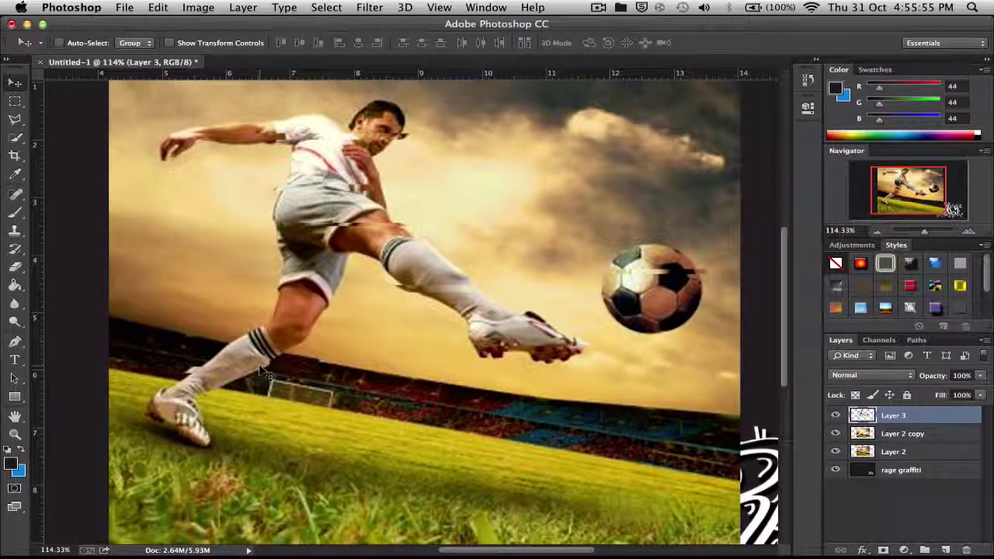
pyautogui.scroll(-3, 262, 363)
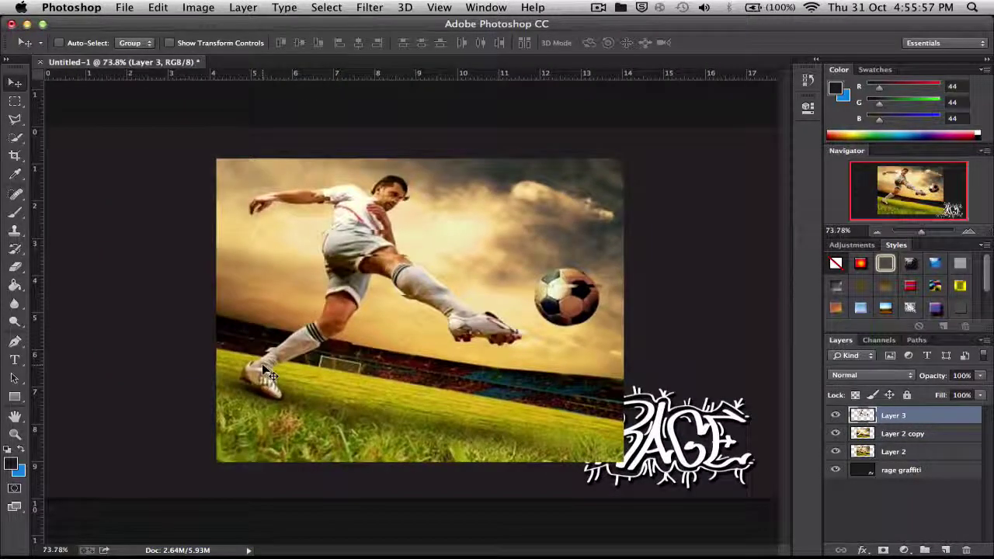
pyautogui.scroll(1, 269, 371)
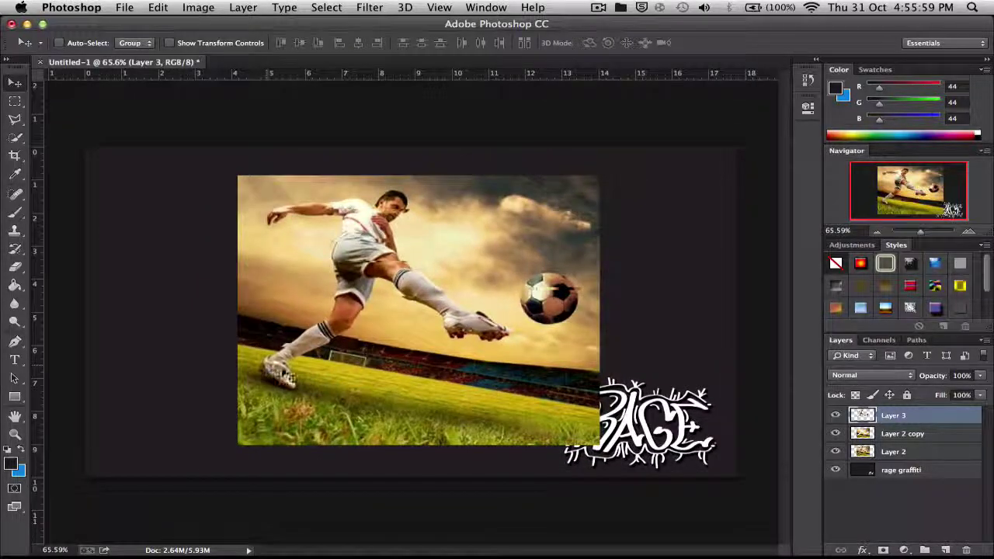
pyautogui.scroll(4, 255, 361)
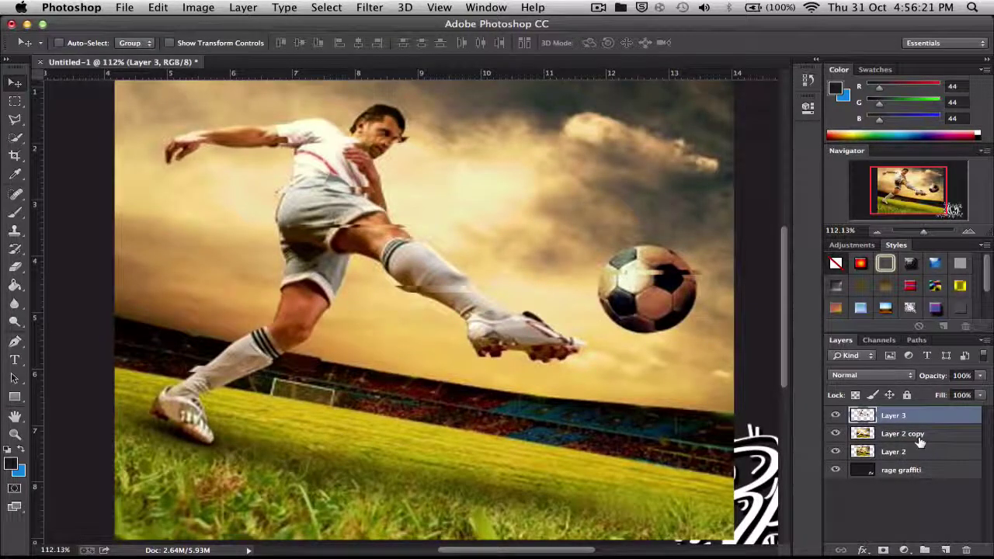
# Delete Layer 3 and Layer 2 copy and make a fresh duplicate of Layer 2
pyautogui.press('Delete')
pyautogui.press('Delete')
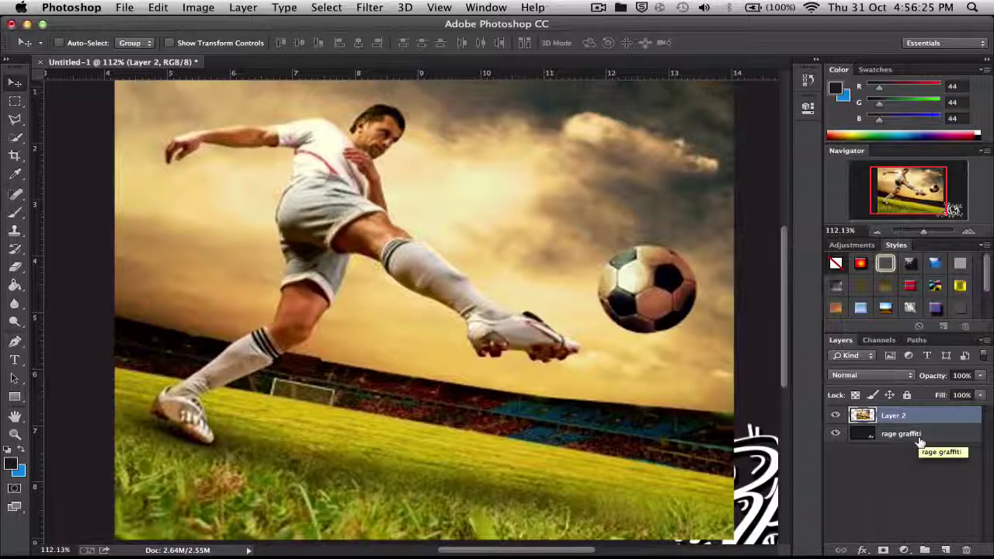
pyautogui.press('super+j')
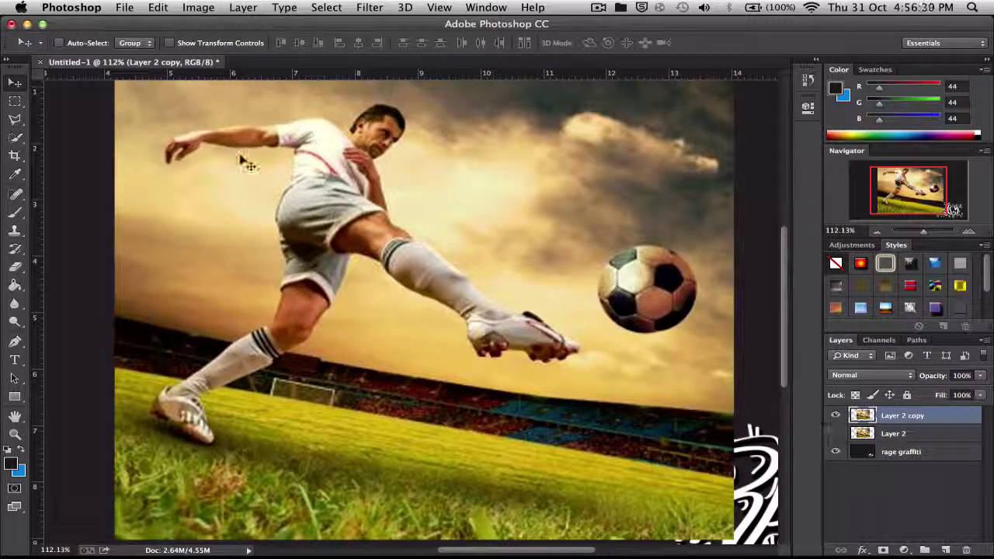
pyautogui.click(15, 101)
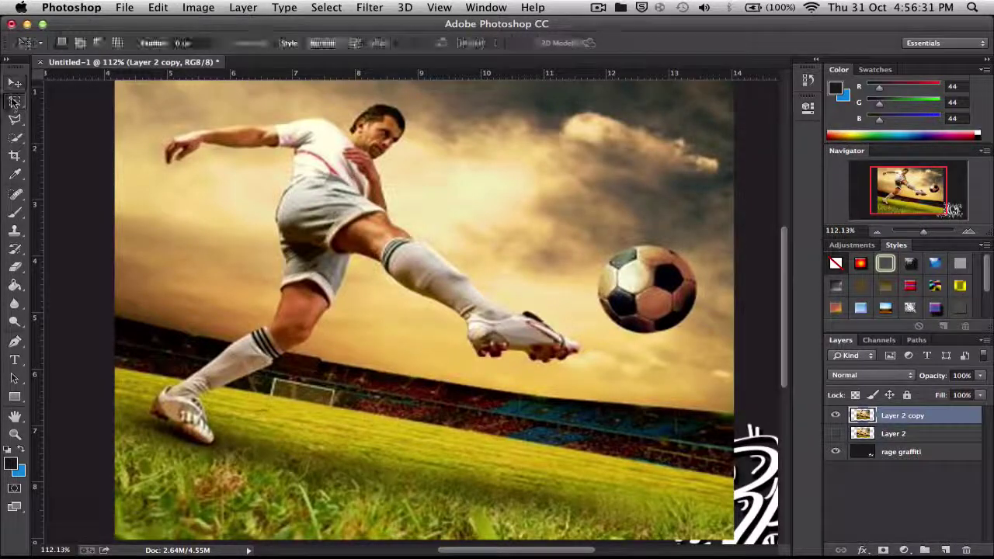
# Marquee thin strips across the shorts, arm, shoe and top of the ball, offset them, and deselect
pyautogui.moveTo(194, 218); pyautogui.dragTo(338, 223)
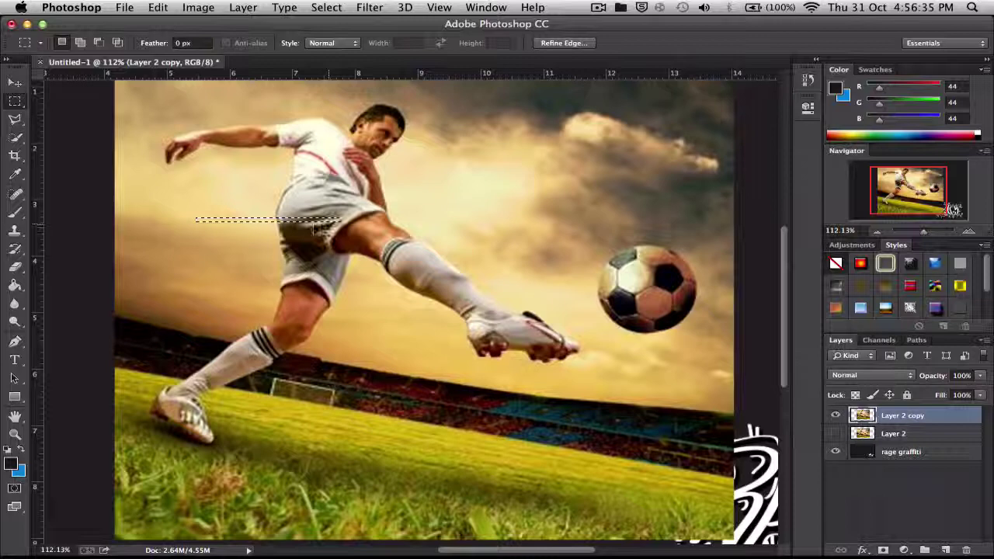
pyautogui.click(268, 204)
pyautogui.moveTo(240, 218); pyautogui.dragTo(471, 224)
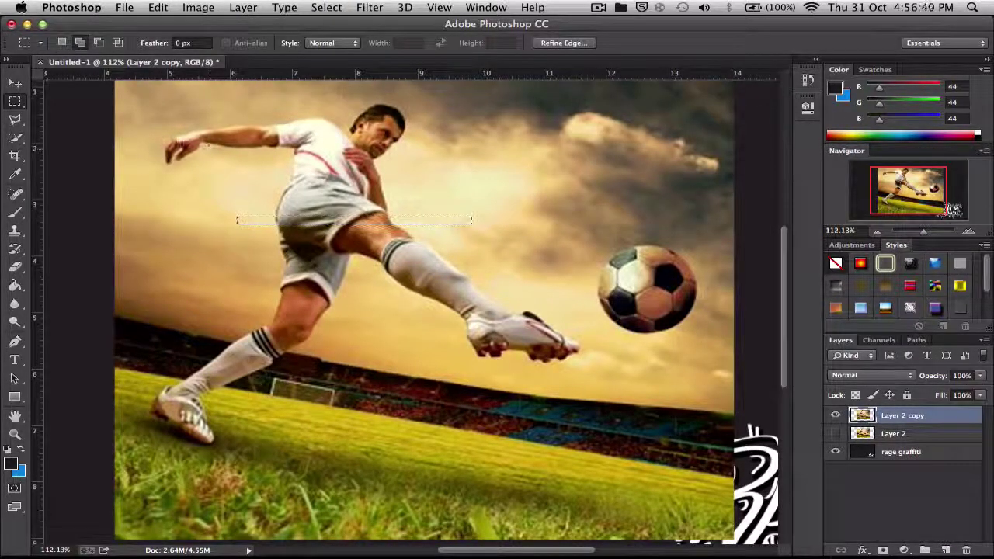
pyautogui.moveTo(166, 137); pyautogui.dragTo(457, 142)
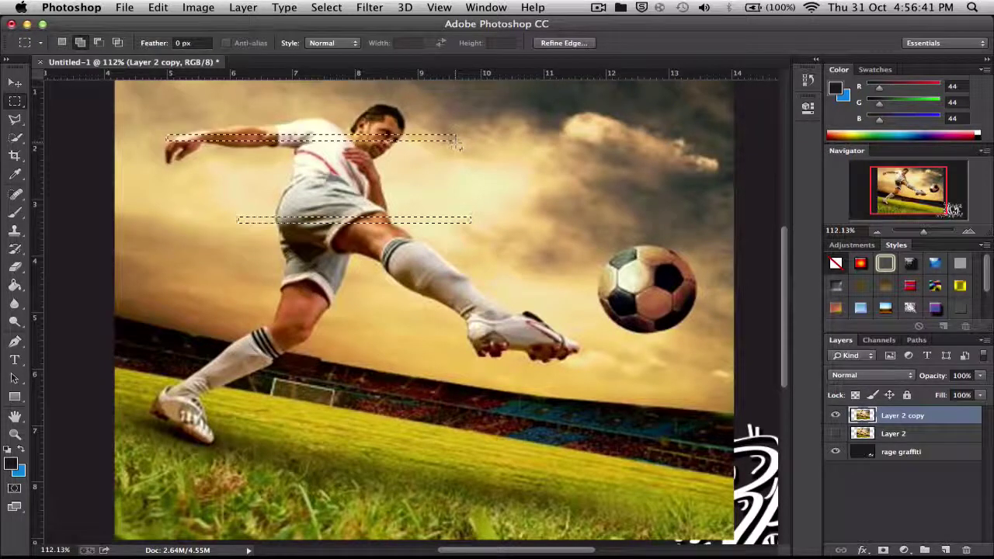
pyautogui.moveTo(437, 340); pyautogui.dragTo(598, 345)
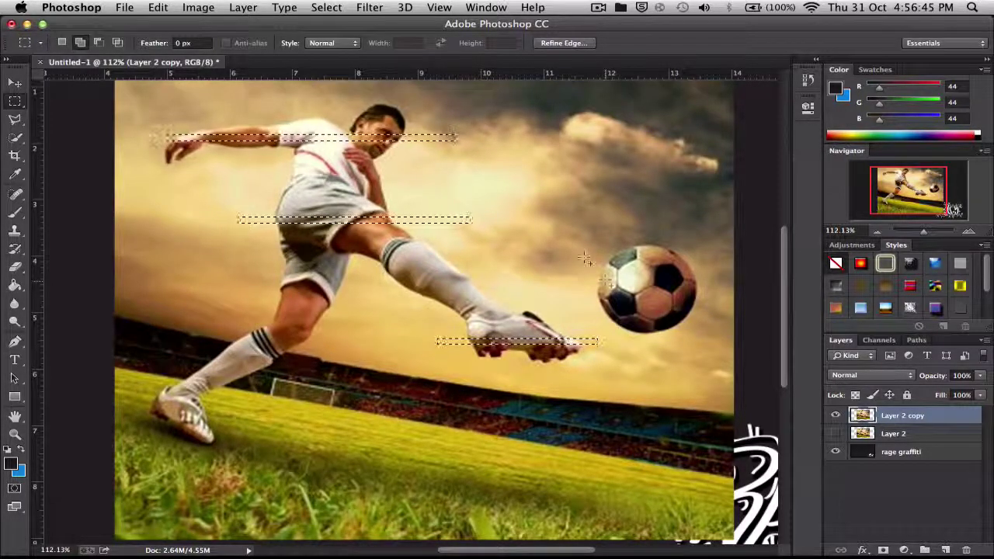
pyautogui.moveTo(599, 265); pyautogui.dragTo(713, 266)
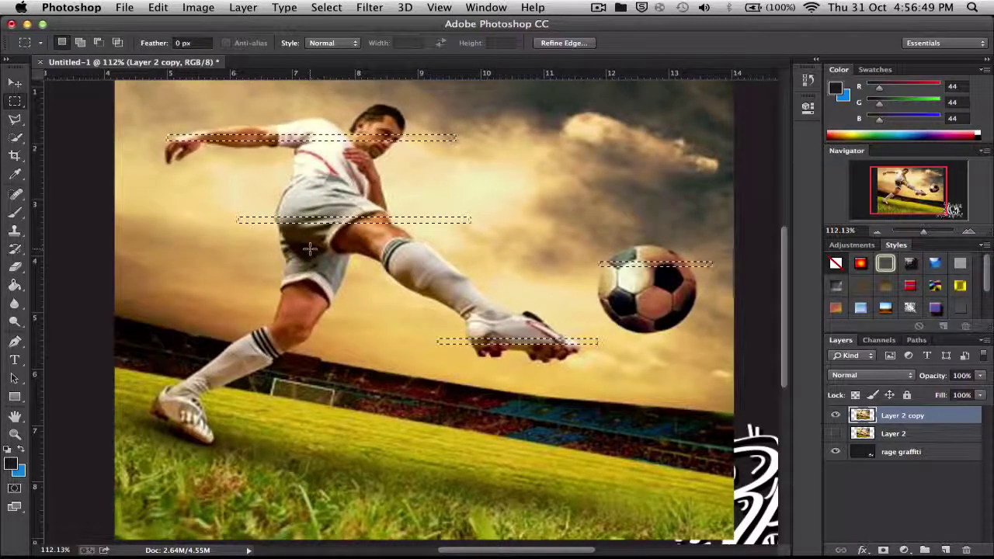
pyautogui.press('v')
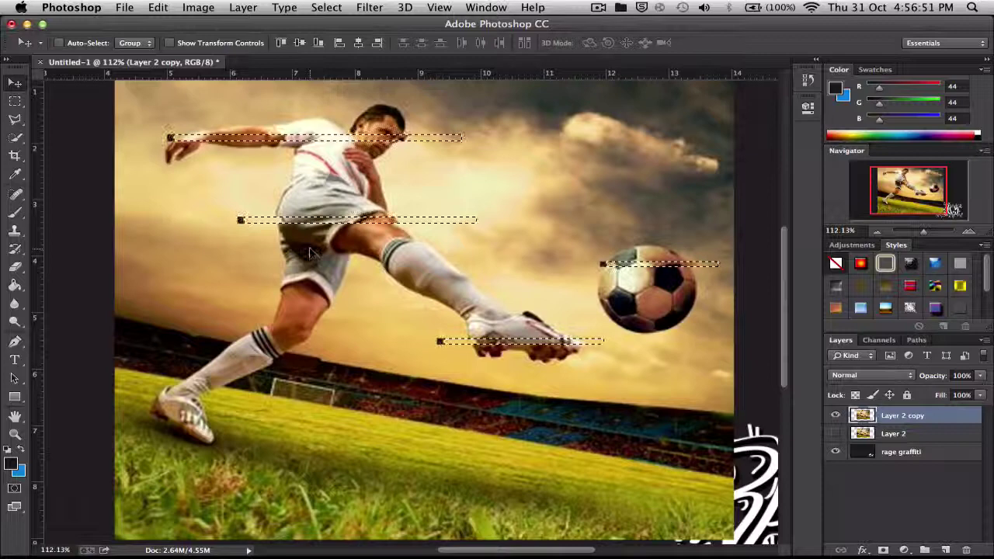
pyautogui.press('super+d')
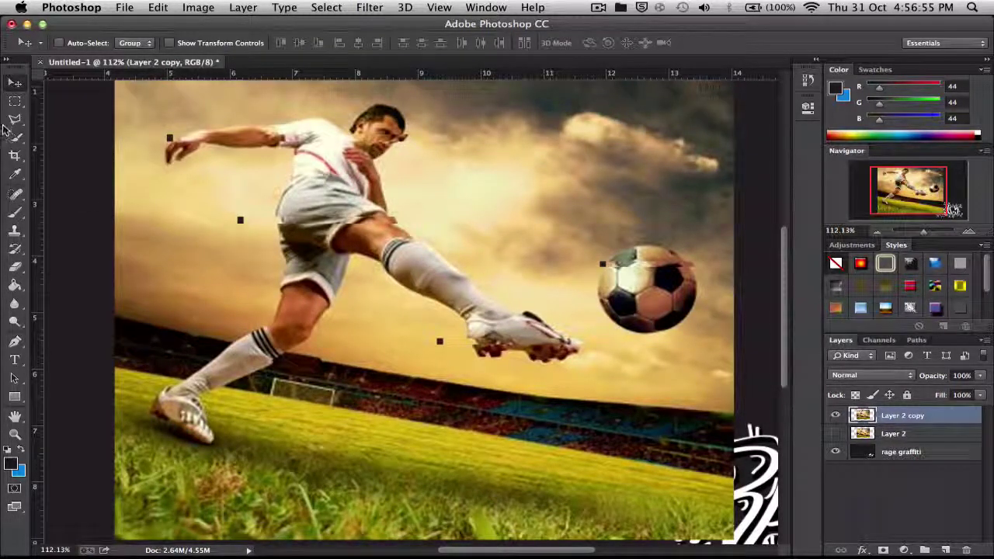
pyautogui.click(14, 104)
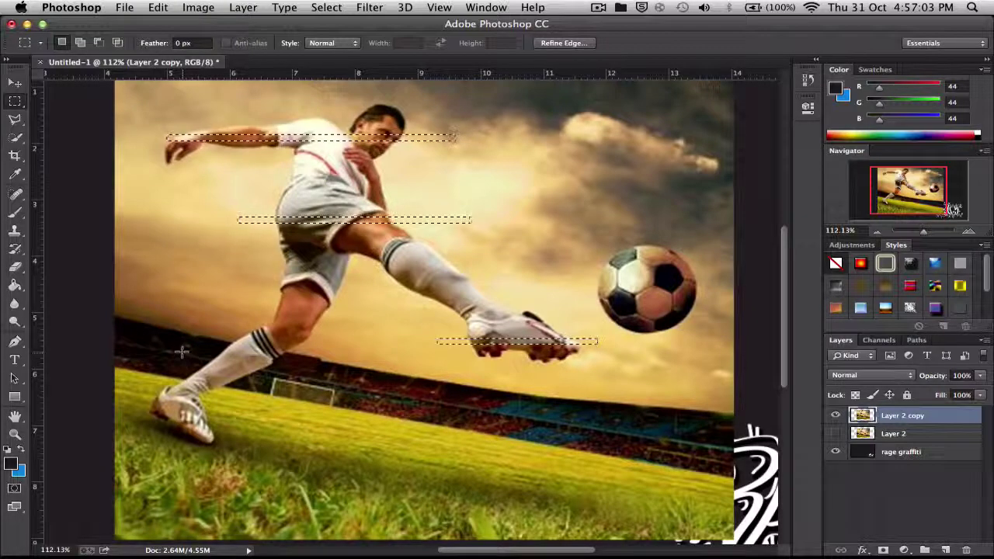
# Select strips across the chest, thigh and near the standing foot, nudge them left, and deselect
pyautogui.press('super+d')
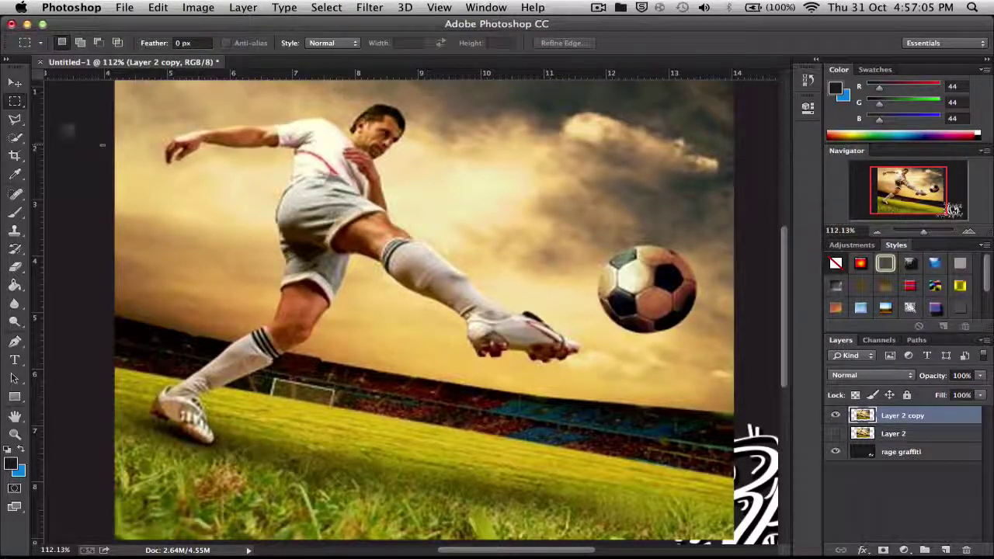
pyautogui.moveTo(152, 149); pyautogui.dragTo(716, 155)
pyautogui.moveTo(254, 243); pyautogui.dragTo(500, 235)
pyautogui.moveTo(247, 165); pyautogui.dragTo(683, 168)
pyautogui.moveTo(154, 380); pyautogui.dragTo(625, 392)
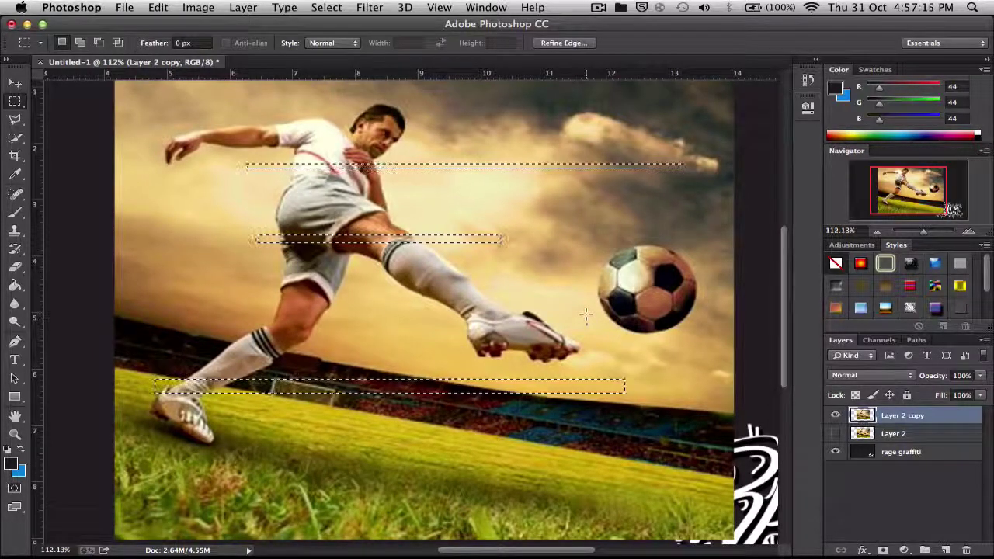
pyautogui.press('v')
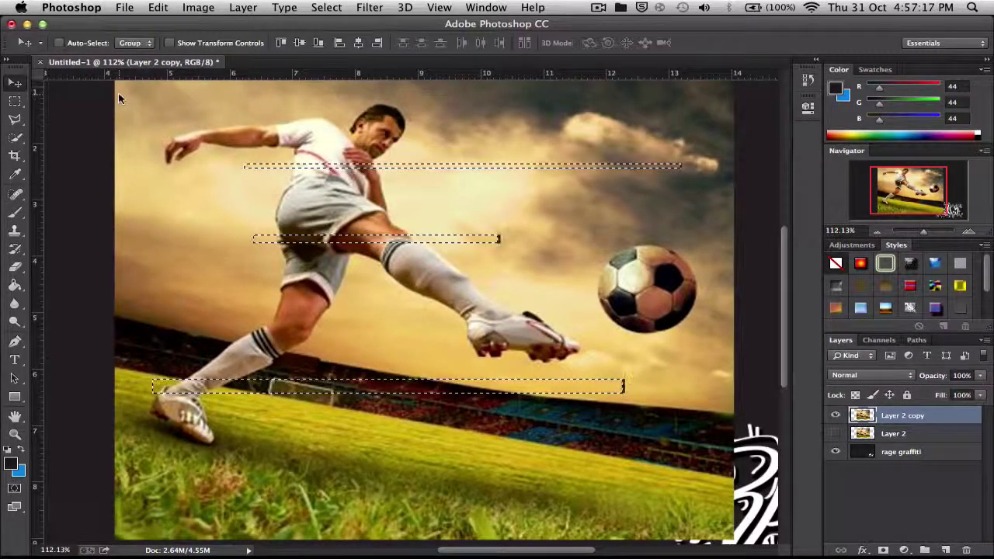
pyautogui.press('Left')
pyautogui.press('Left')
pyautogui.press('Left')
pyautogui.press('Left')
pyautogui.press('Left')
pyautogui.press('Left')
pyautogui.press('Left')
pyautogui.press('Left')
pyautogui.press('Left')
pyautogui.press('Left')
pyautogui.press('Left')
pyautogui.press('Left')
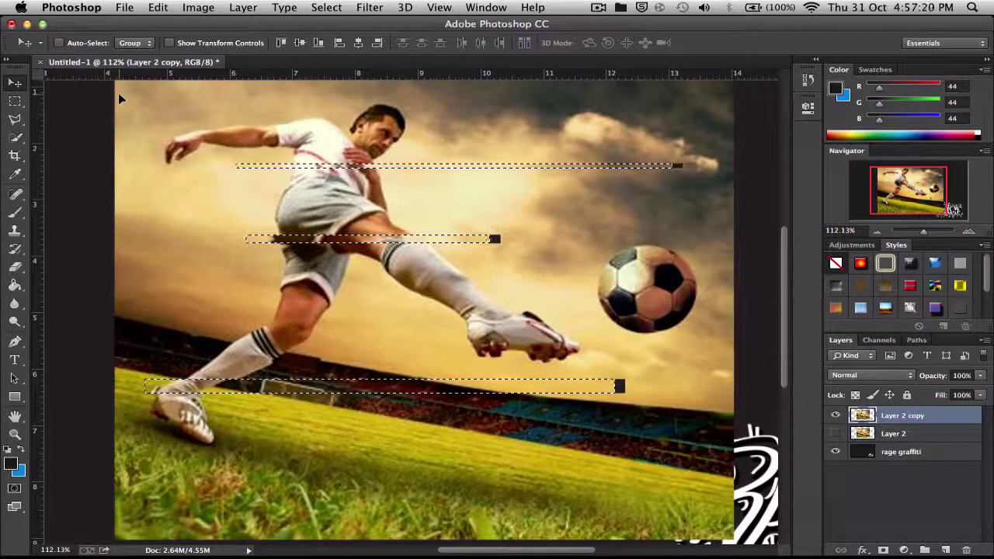
pyautogui.press('super+d')
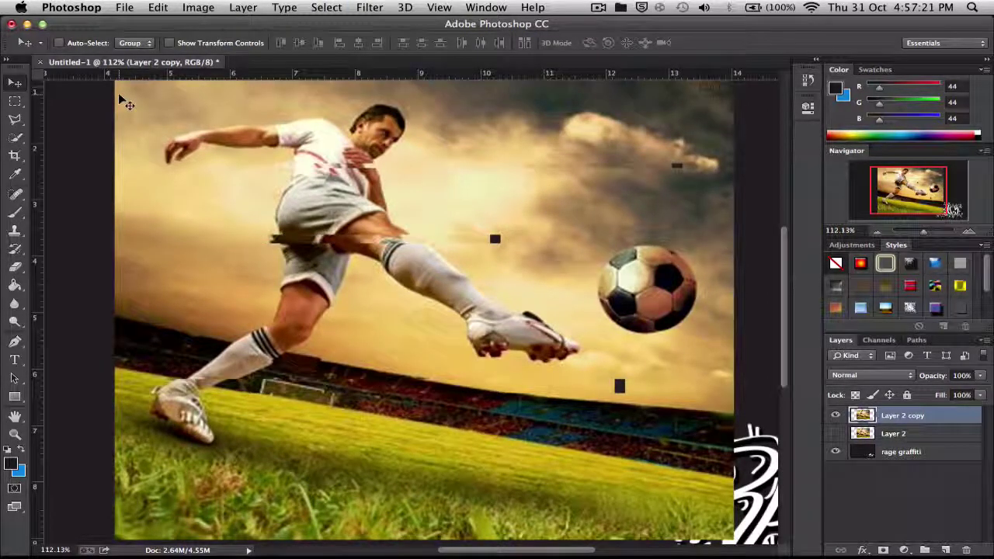
# Shift thin strips across the shorts, lower leg, grass and stadium edge to the right, then deselect
pyautogui.click(17, 106)
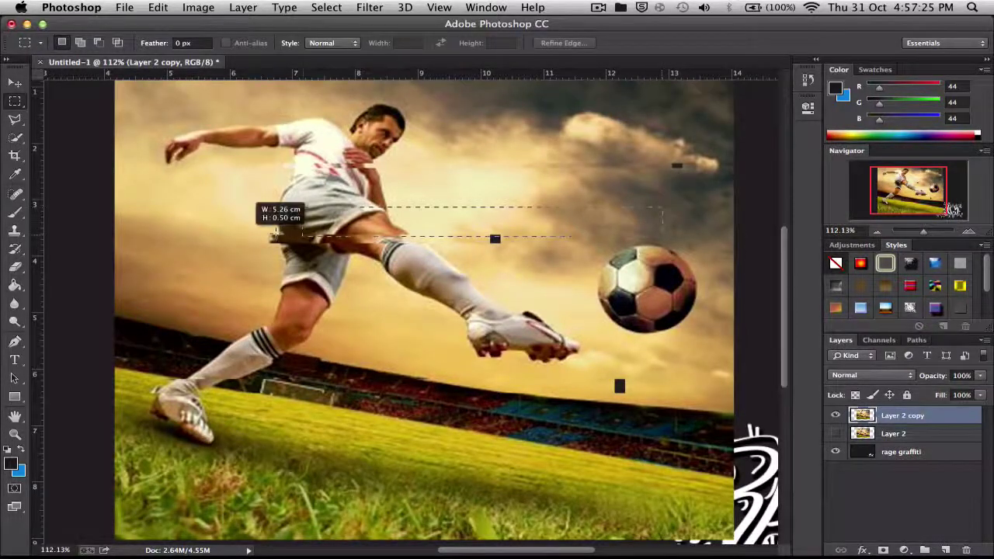
pyautogui.moveTo(273, 236); pyautogui.dragTo(201, 214)
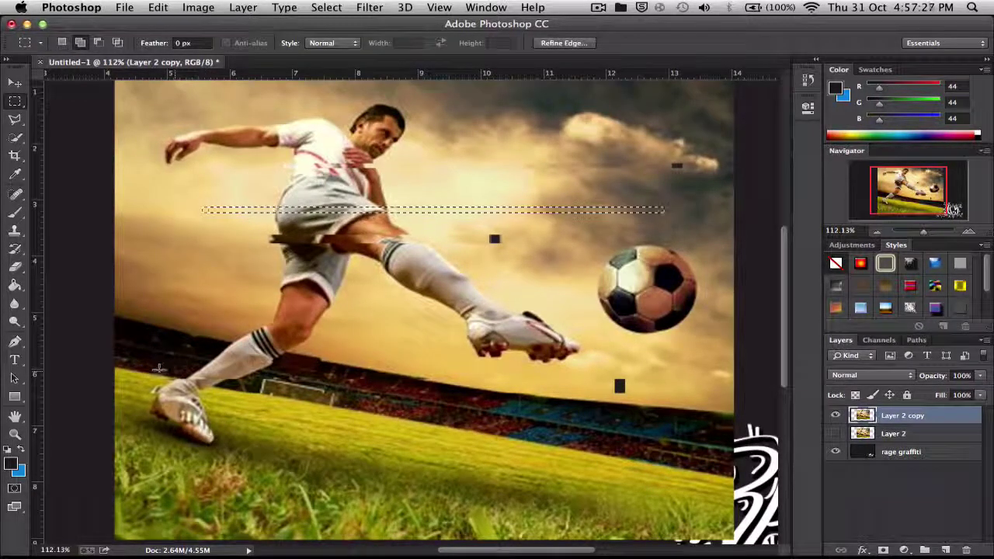
pyautogui.moveTo(157, 369); pyautogui.dragTo(661, 370)
pyautogui.moveTo(692, 462); pyautogui.dragTo(180, 466)
pyautogui.moveTo(702, 391); pyautogui.dragTo(588, 400)
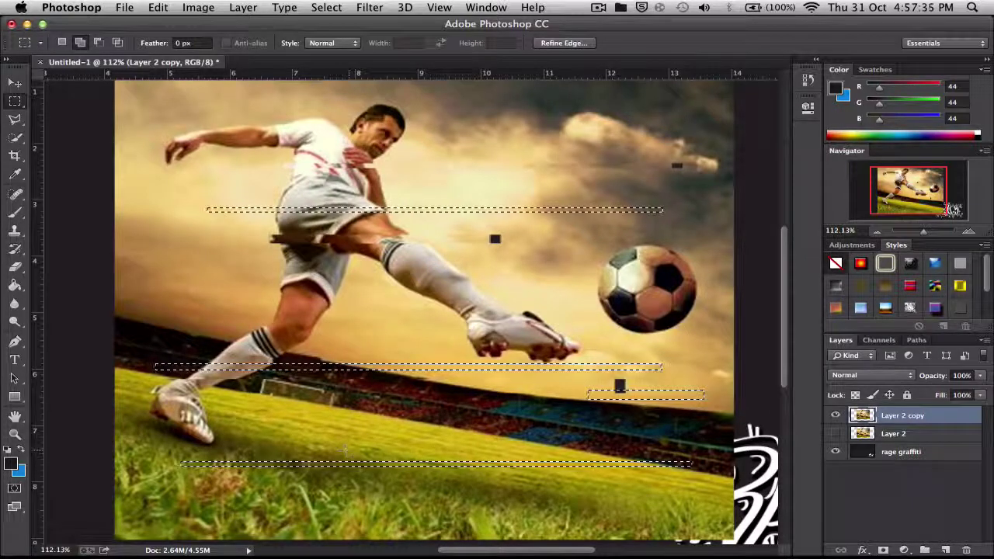
pyautogui.moveTo(242, 414); pyautogui.dragTo(354, 426)
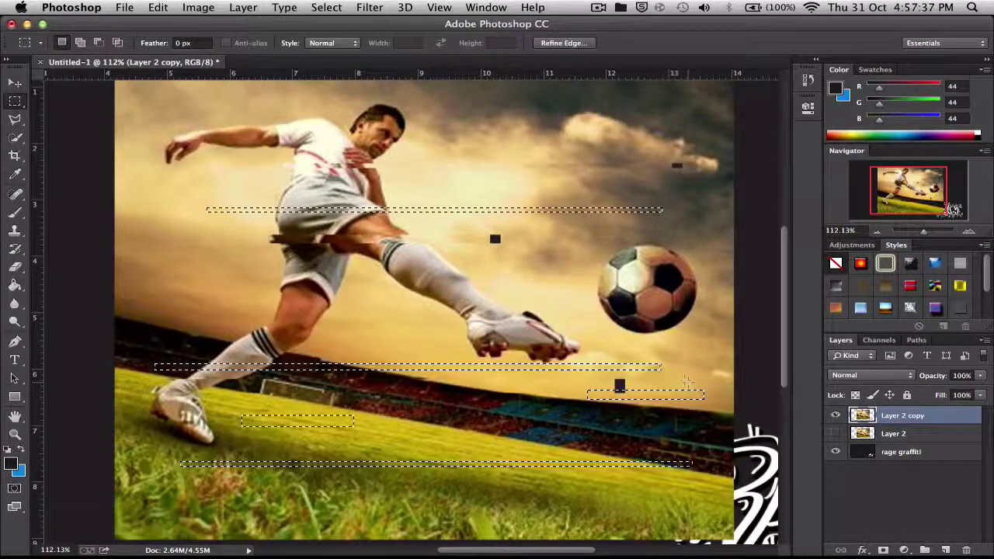
pyautogui.press('v')
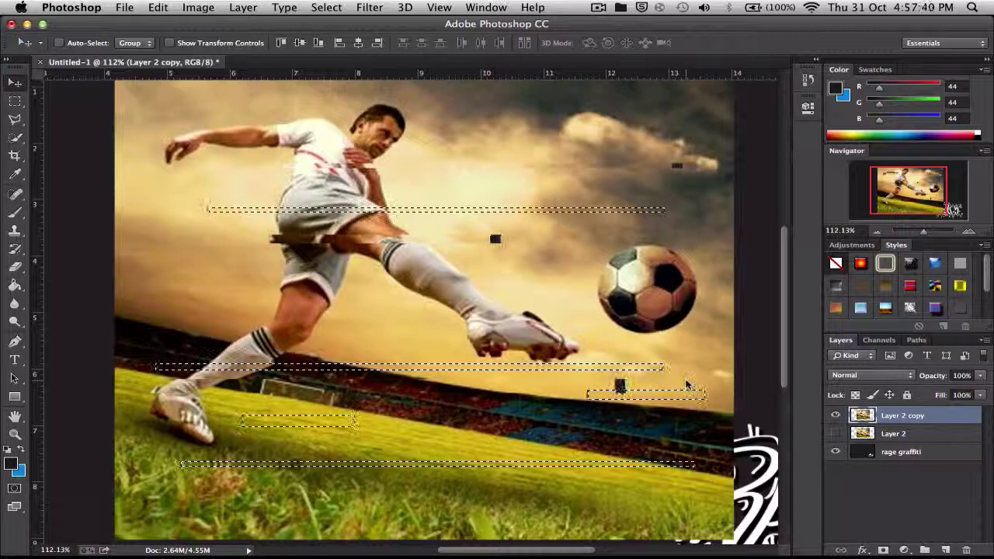
pyautogui.hotkey('shift', 'Right')
pyautogui.press('super+d')
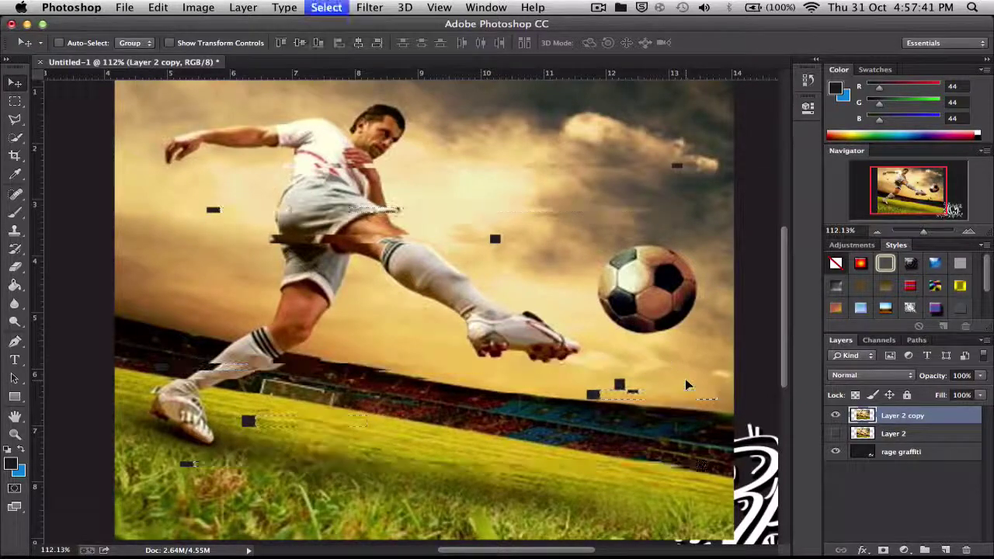
# Show Layer 2 beneath the sliced copy to fill the gaps
pyautogui.click(836, 433)
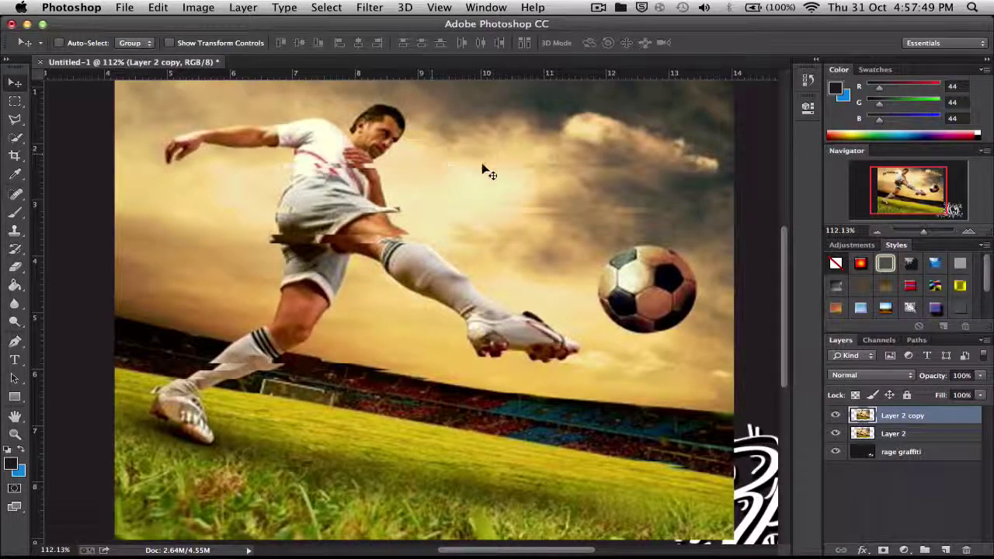
pyautogui.click(597, 7)
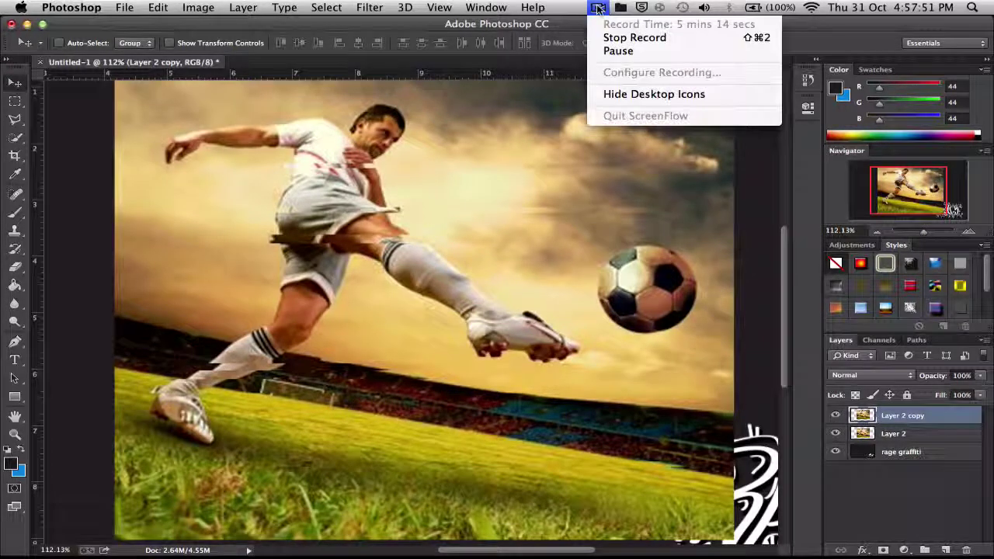
pyautogui.click(598, 8)
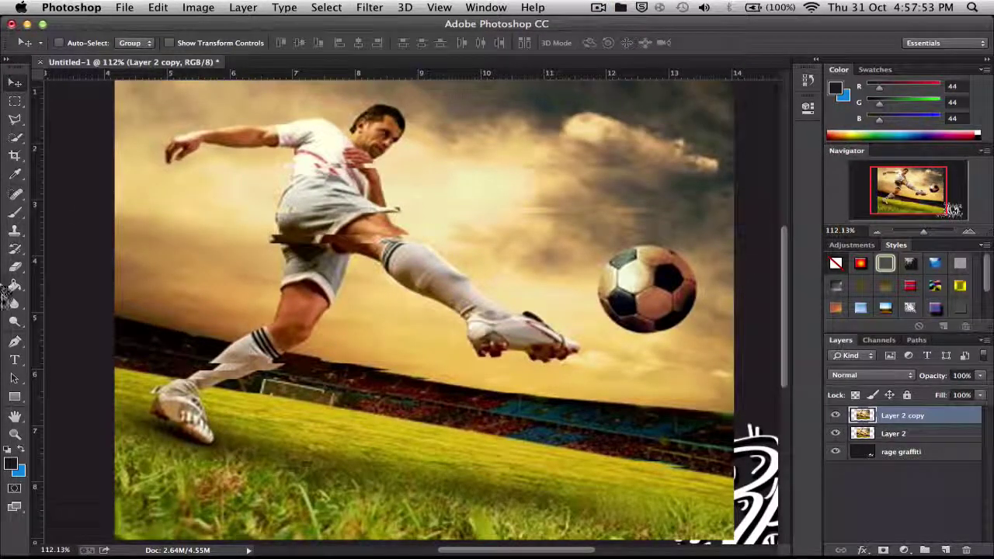
# Add 'RageProductions24' text on the photo and scale it up to about 279%
pyautogui.click(14, 359)
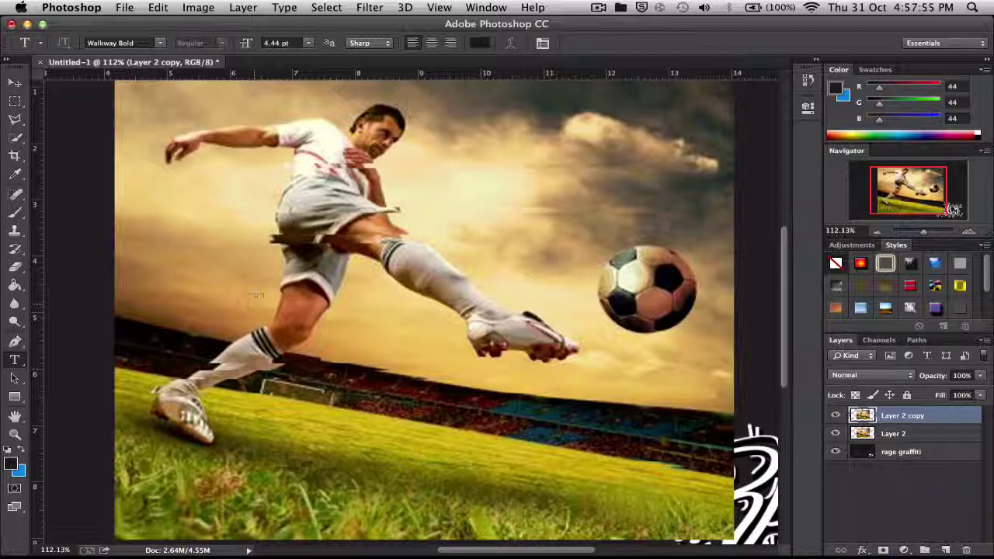
pyautogui.click(329, 261)
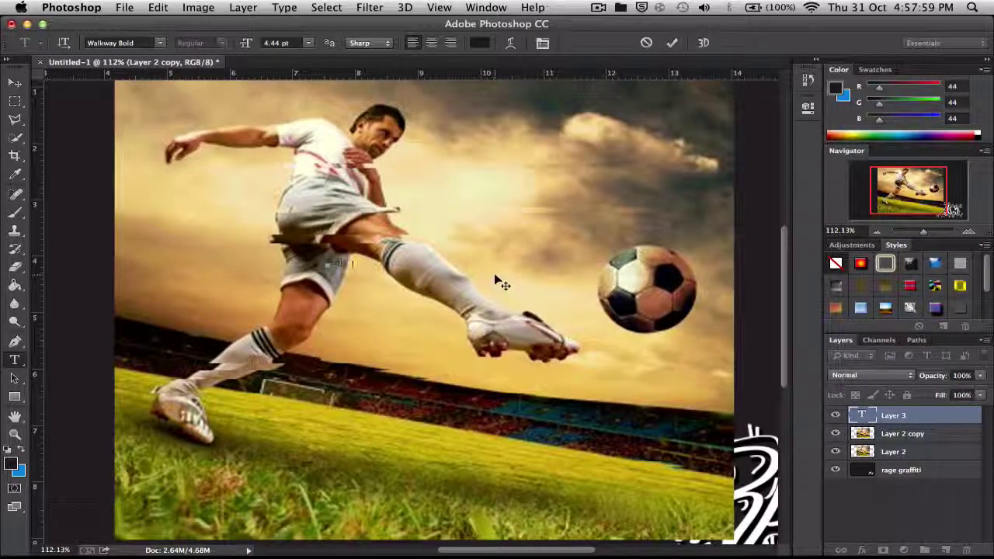
pyautogui.write('rageProductions24')
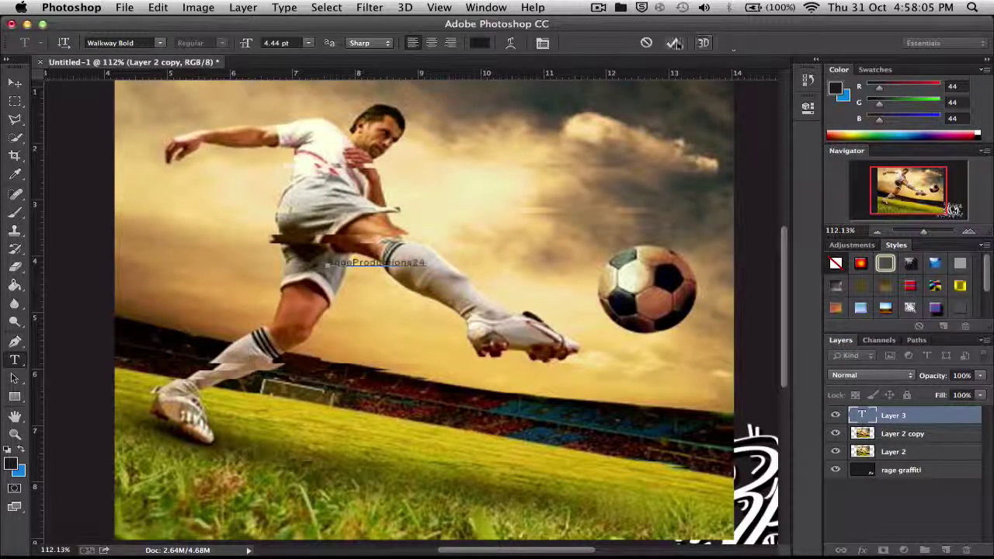
pyautogui.click(674, 43)
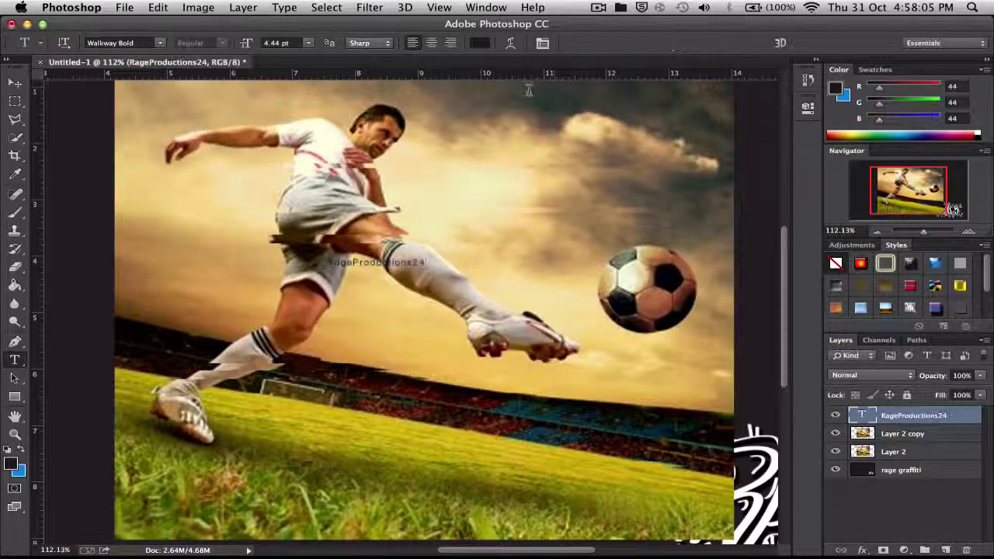
pyautogui.hotkey('ctrl', 't')
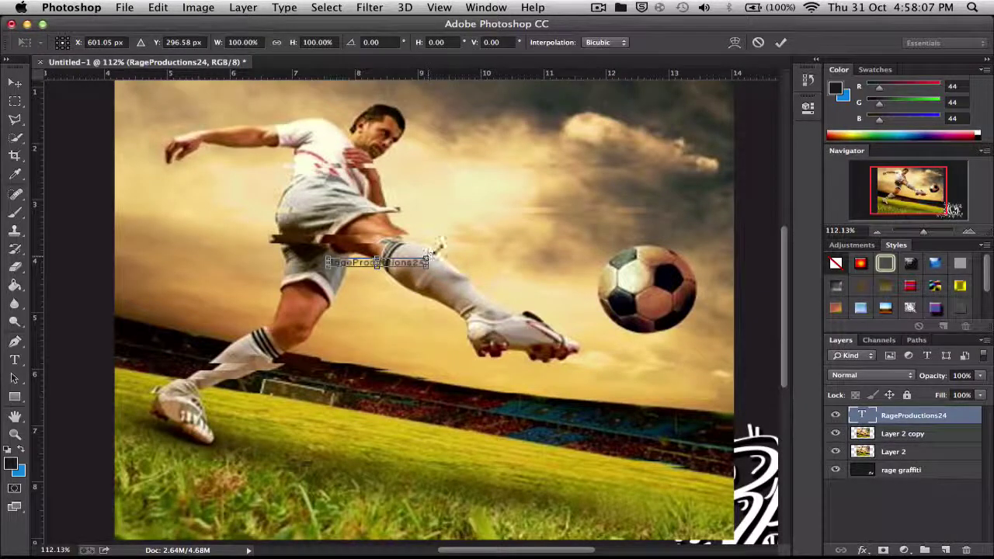
pyautogui.moveTo(426, 258); pyautogui.dragTo(600, 242)
pyautogui.rightClick(600, 201)
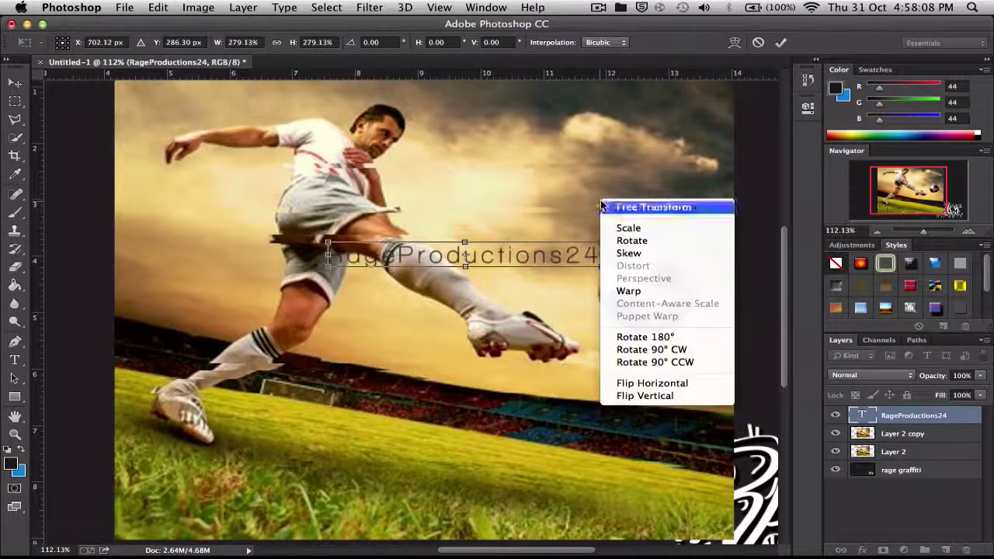
pyautogui.click(528, 205)
pyautogui.press('Return')
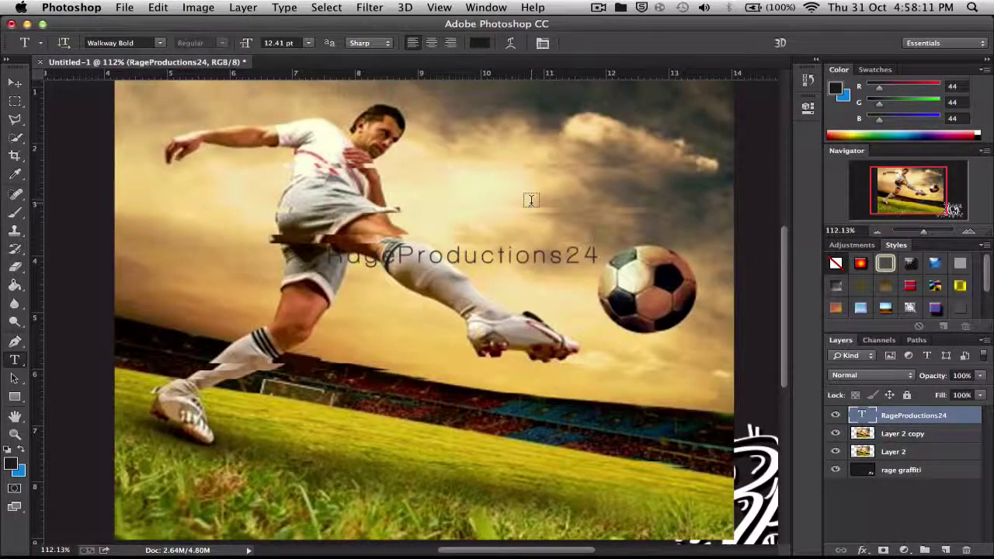
# Change the text's font to Gill Sans Ultra Bold
pyautogui.doubleClick(589, 241)
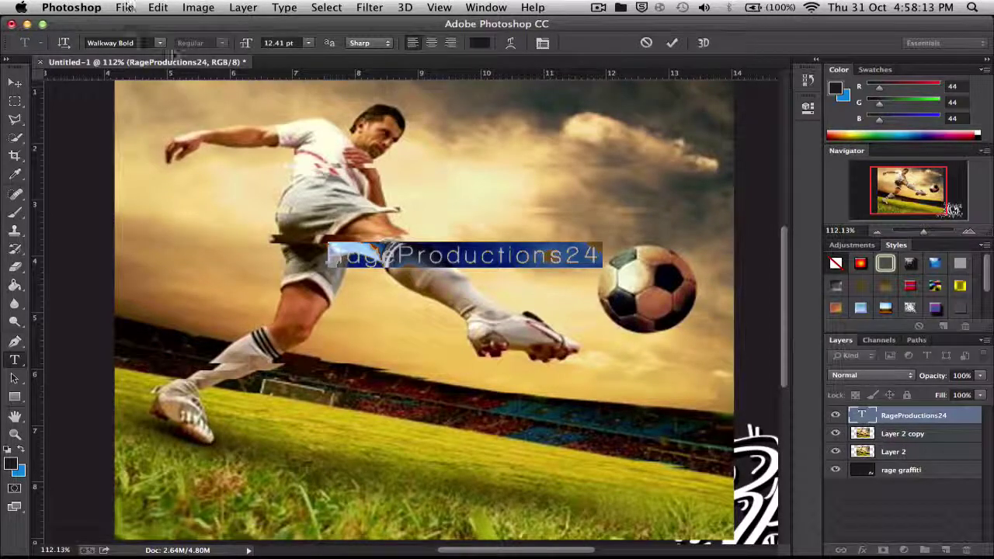
pyautogui.click(160, 43)
pyautogui.scroll(20, 276, 101)
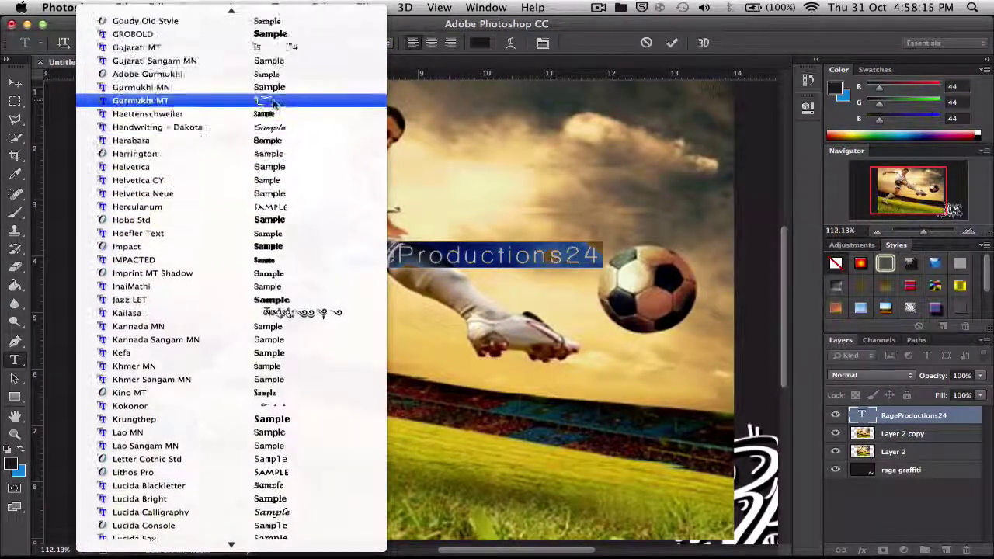
pyautogui.scroll(5, 272, 73)
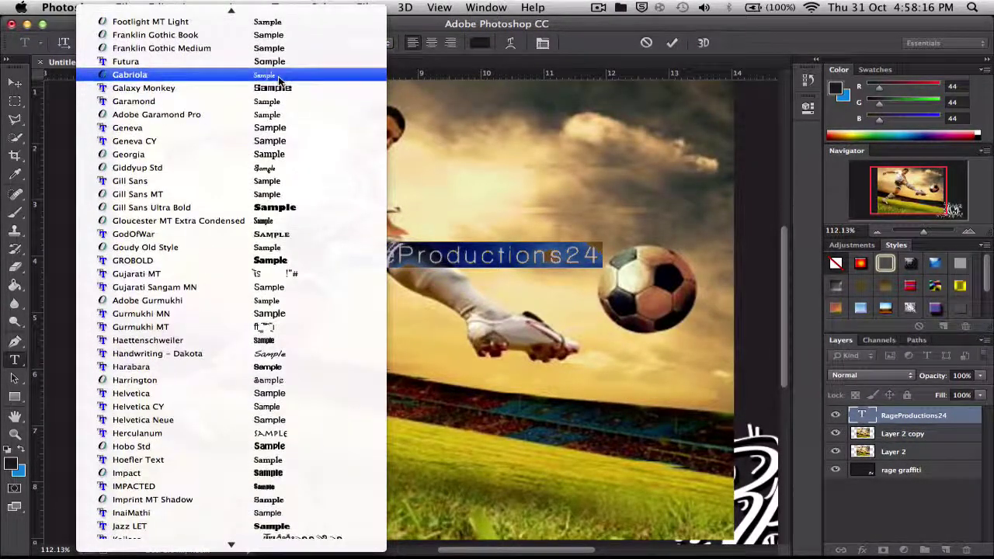
pyautogui.click(295, 207)
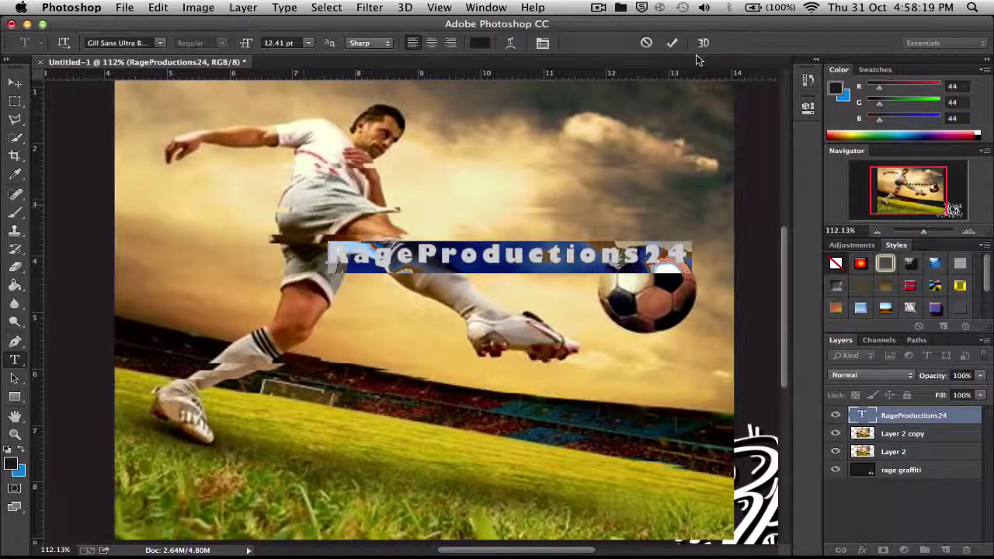
pyautogui.click(670, 42)
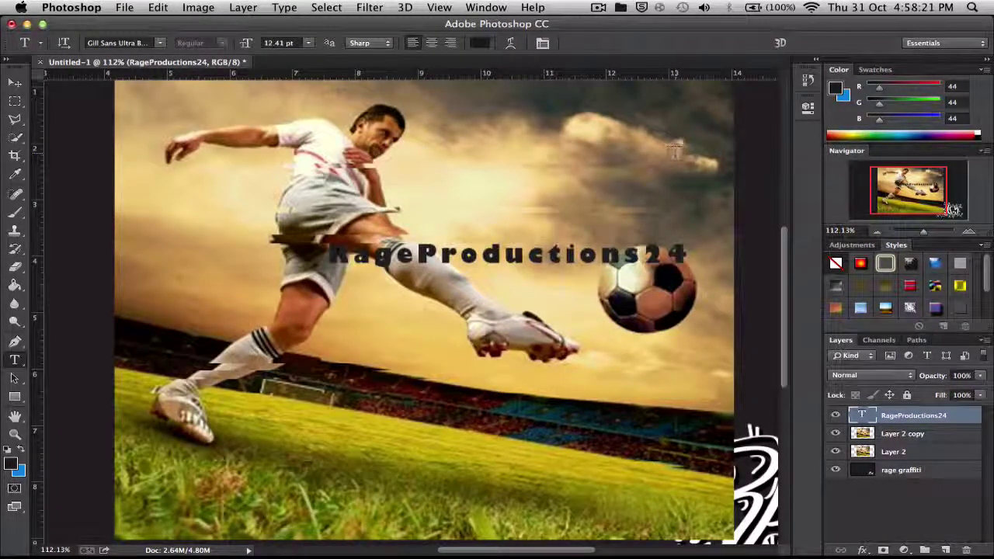
# Enlarge the text further to the left and hide both soccer photo layers
pyautogui.press('super+t')
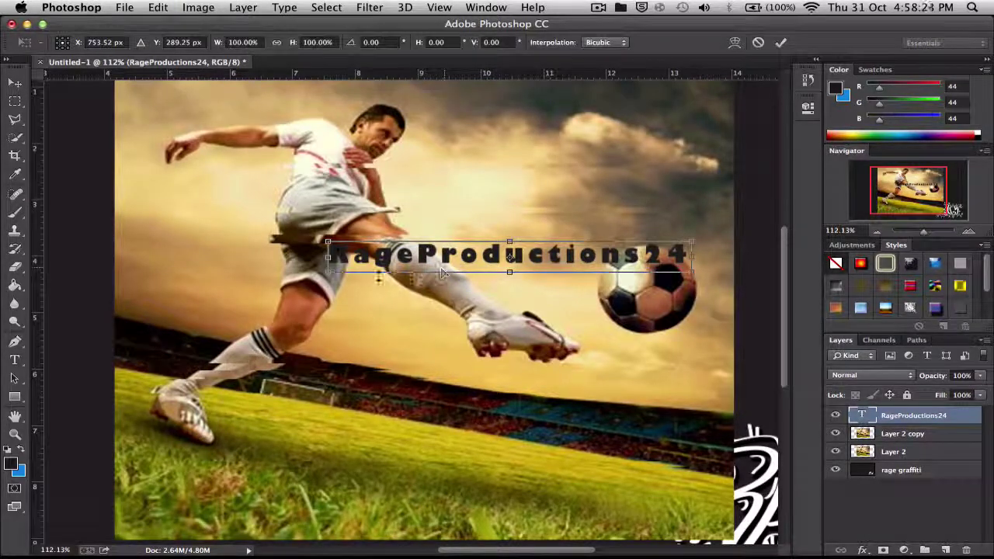
pyautogui.moveTo(341, 273); pyautogui.dragTo(133, 290)
pyautogui.press('Return')
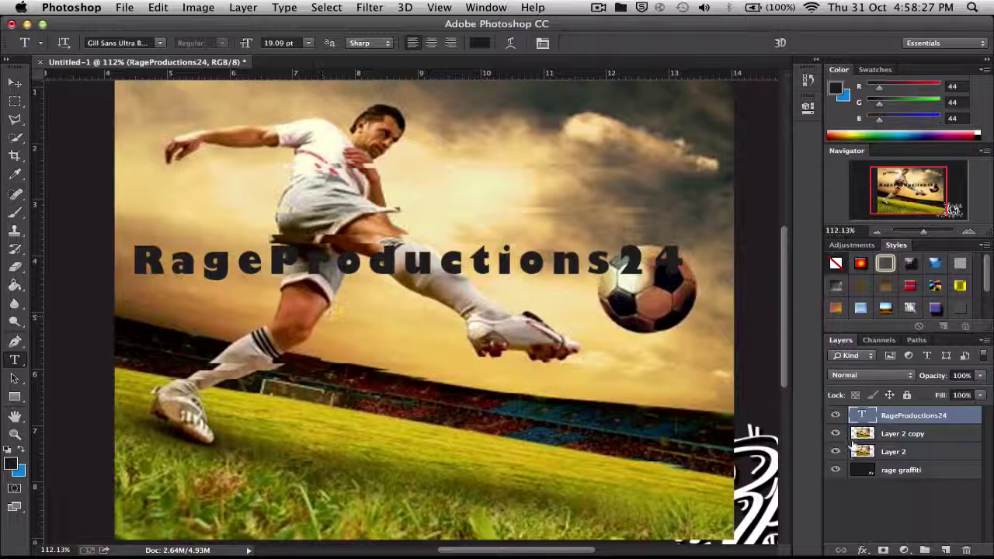
pyautogui.moveTo(836, 433); pyautogui.dragTo(835, 451)
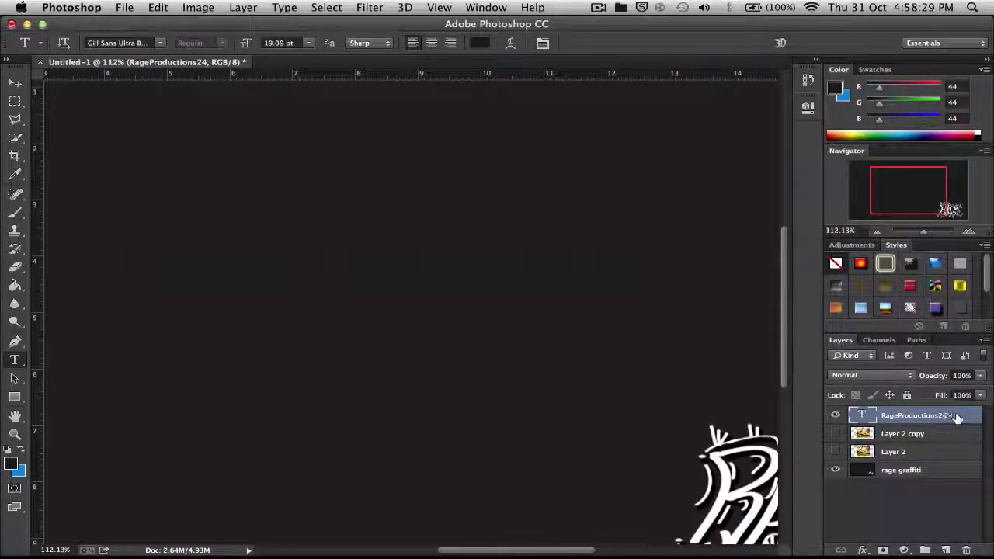
# Give the text a #1770c3 blue Color Overlay, then click it with the Brush to prompt rasterizing
pyautogui.doubleClick(955, 419)
pyautogui.click(289, 190)
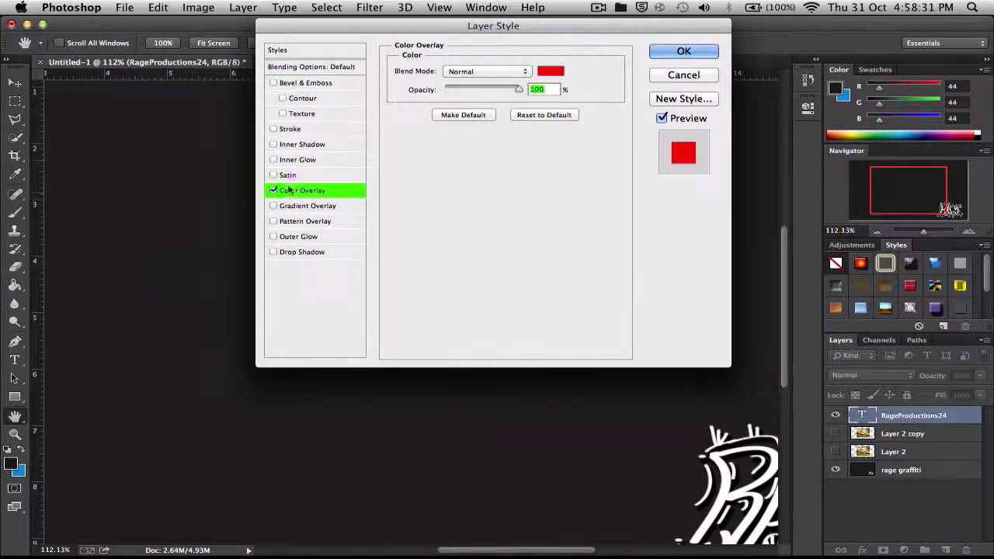
pyautogui.click(553, 72)
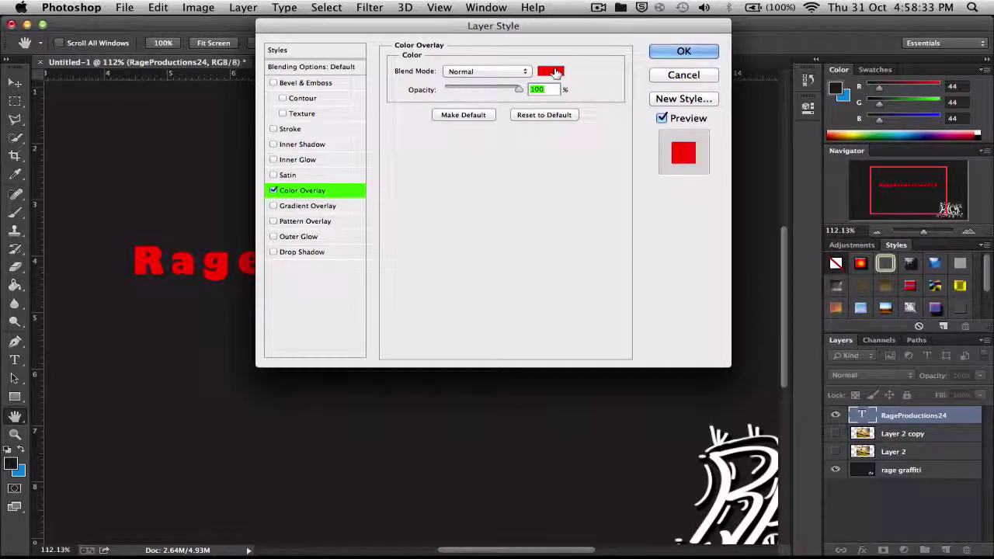
pyautogui.click(787, 189)
pyautogui.click(744, 156)
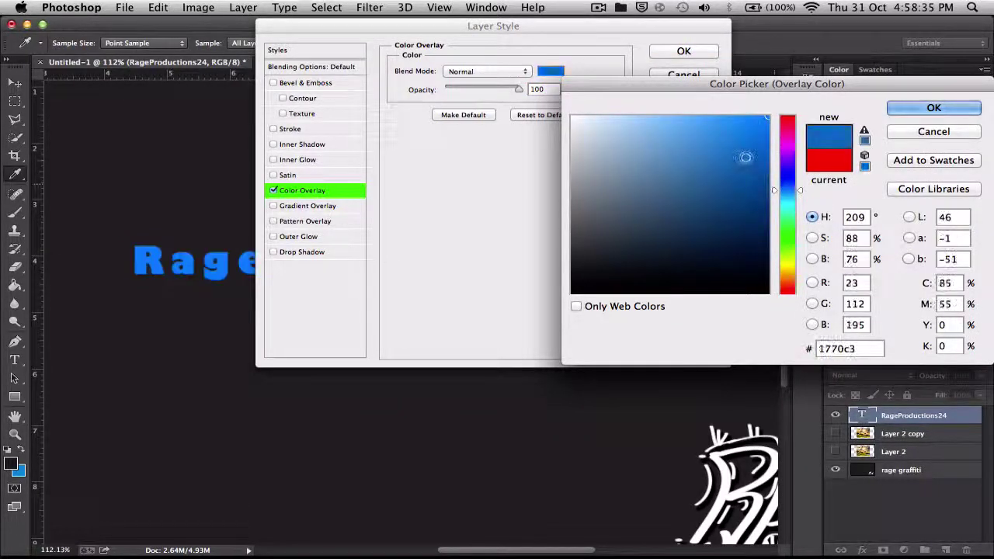
pyautogui.click(933, 107)
pyautogui.click(684, 51)
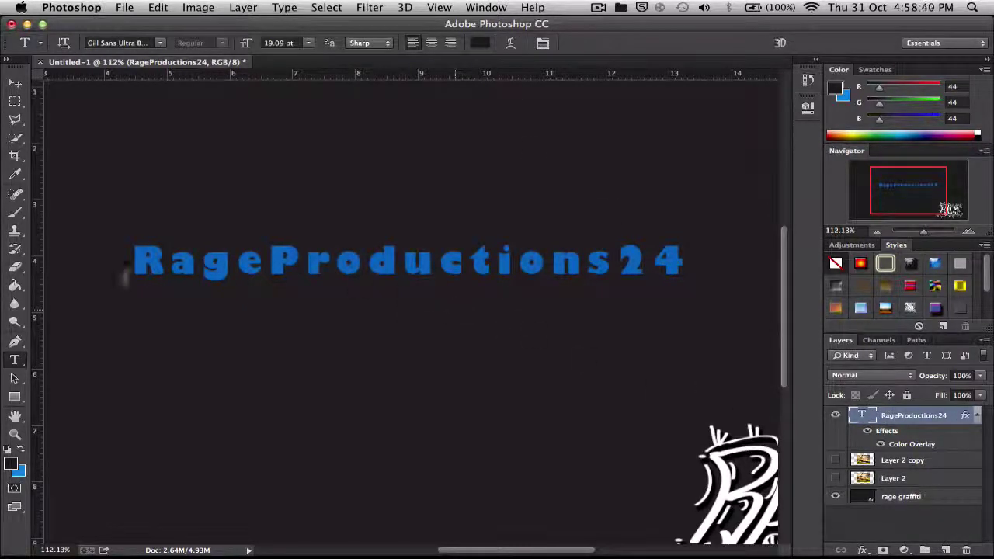
pyautogui.click(13, 217)
pyautogui.click(283, 292)
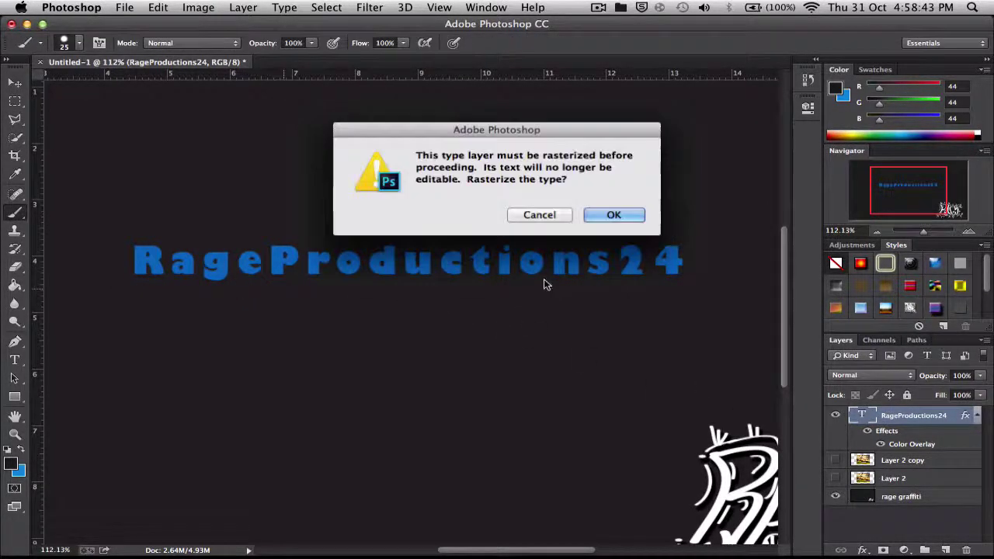
# Rasterize the RageProductions24 type layer and undo the stray blue brush dot
pyautogui.click(611, 214)
pyautogui.hotkey('ctrl', 'z')
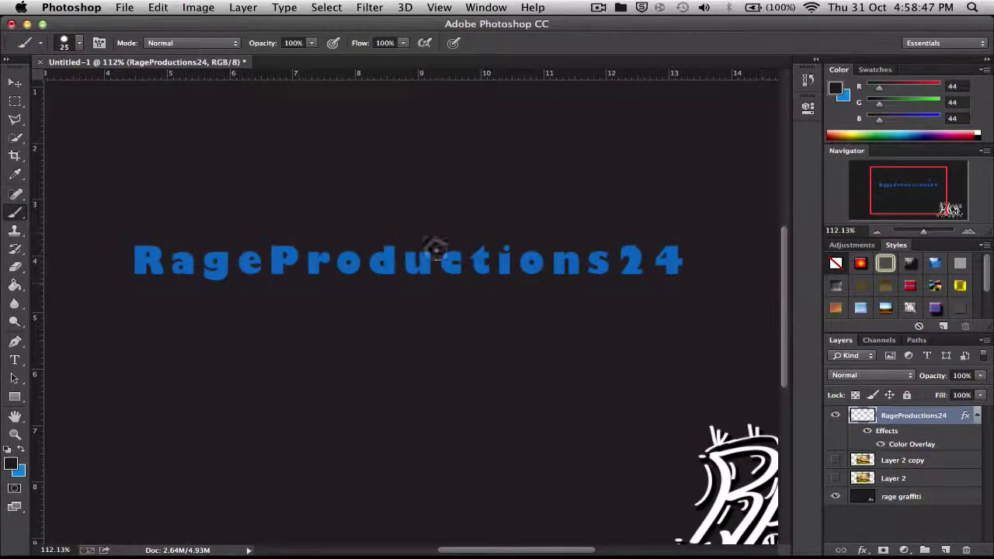
pyautogui.click(15, 101)
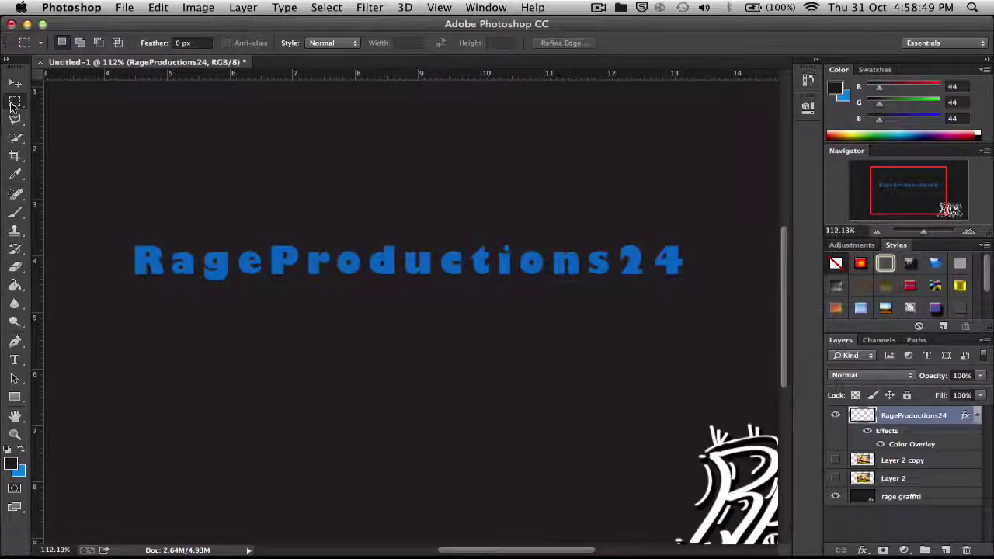
# Select four thin horizontal strips across the text and shift them sideways
pyautogui.moveTo(117, 262); pyautogui.dragTo(179, 261)
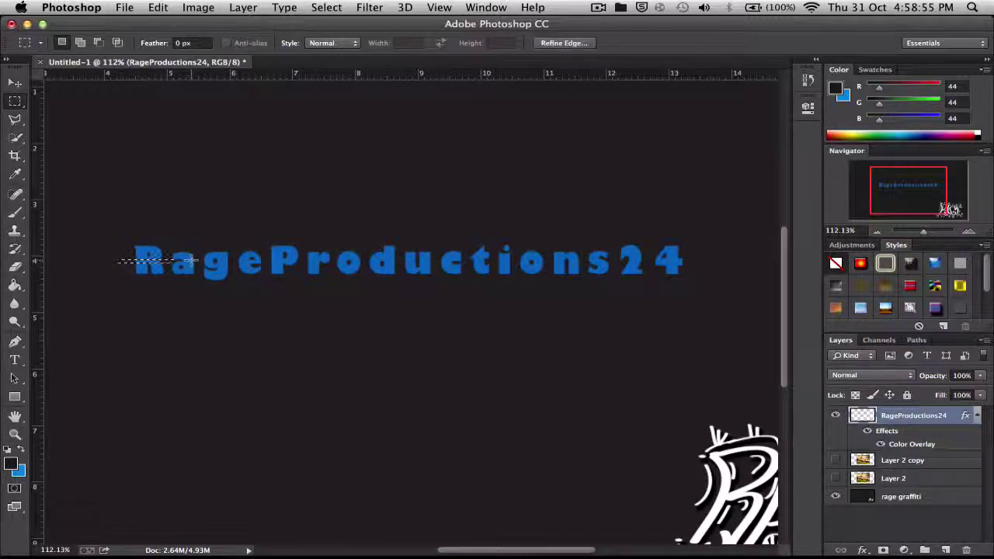
pyautogui.moveTo(379, 258); pyautogui.dragTo(242, 262)
pyautogui.moveTo(484, 261); pyautogui.dragTo(562, 261)
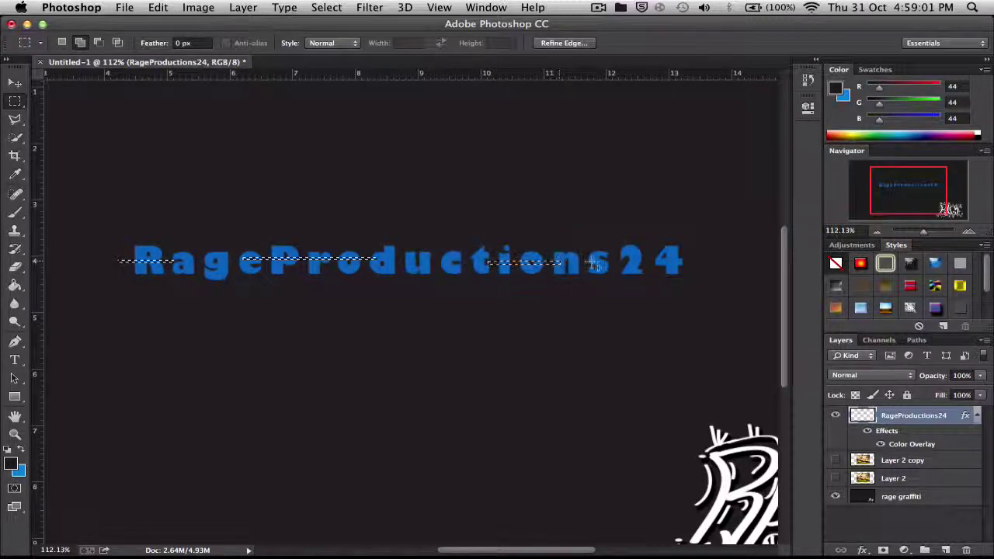
pyautogui.moveTo(682, 259); pyautogui.dragTo(651, 264)
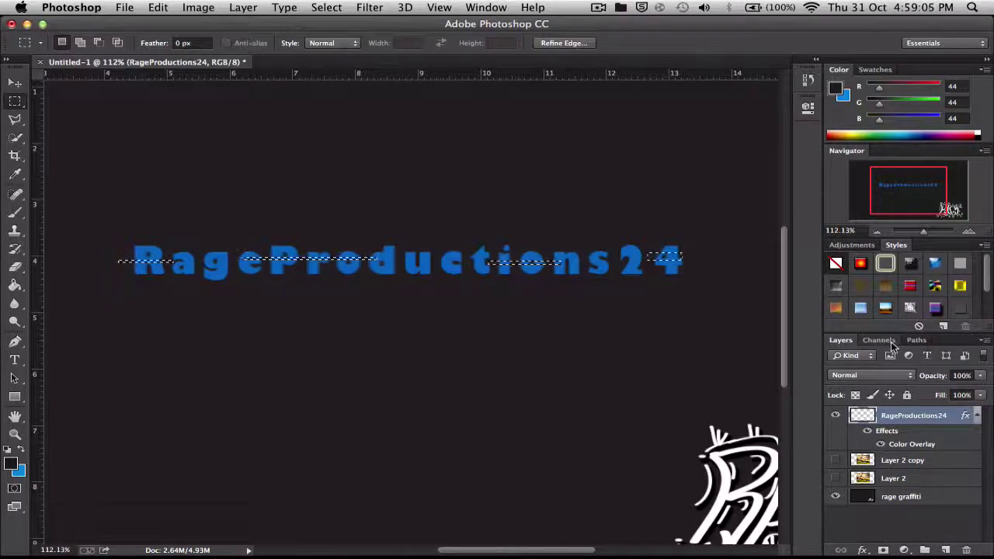
pyautogui.press('v')
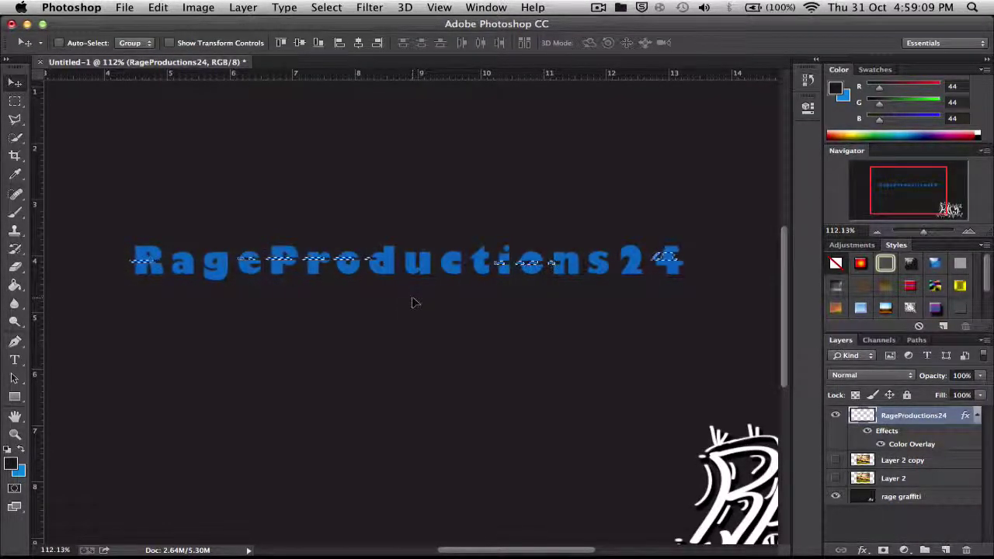
pyautogui.press('super+d')
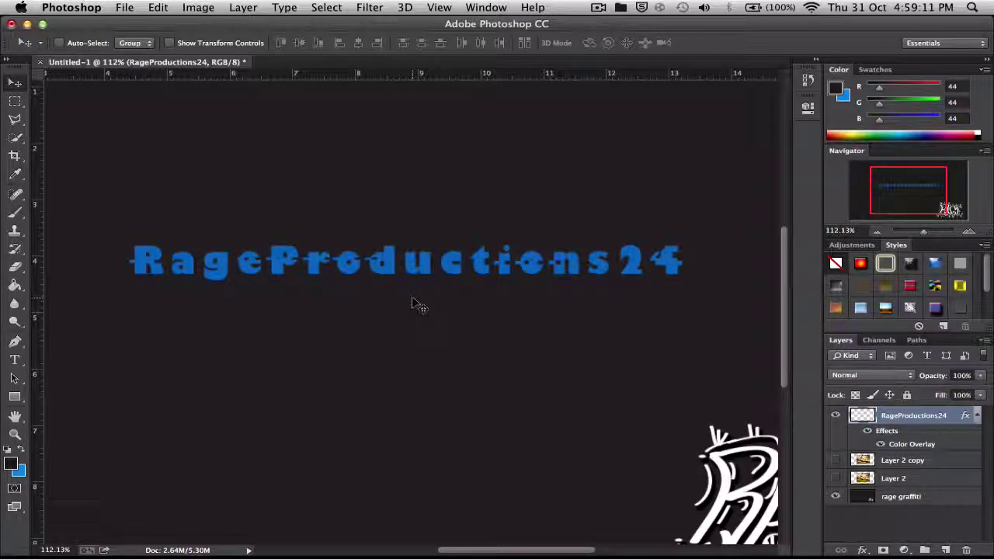
pyautogui.scroll(-1, 411, 301)
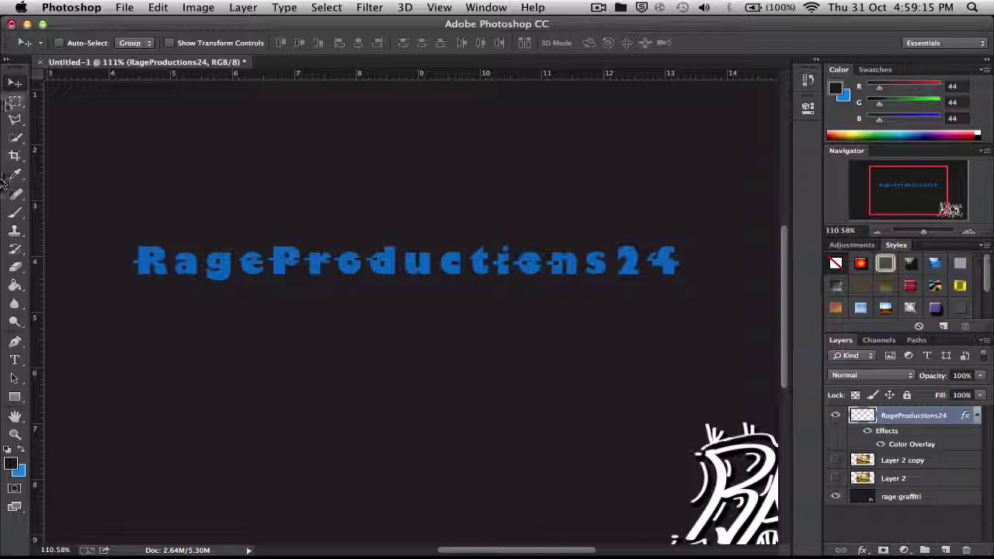
# Select thin vertical slices through the g, u and 2 and nudge them left and right
pyautogui.click(15, 101)
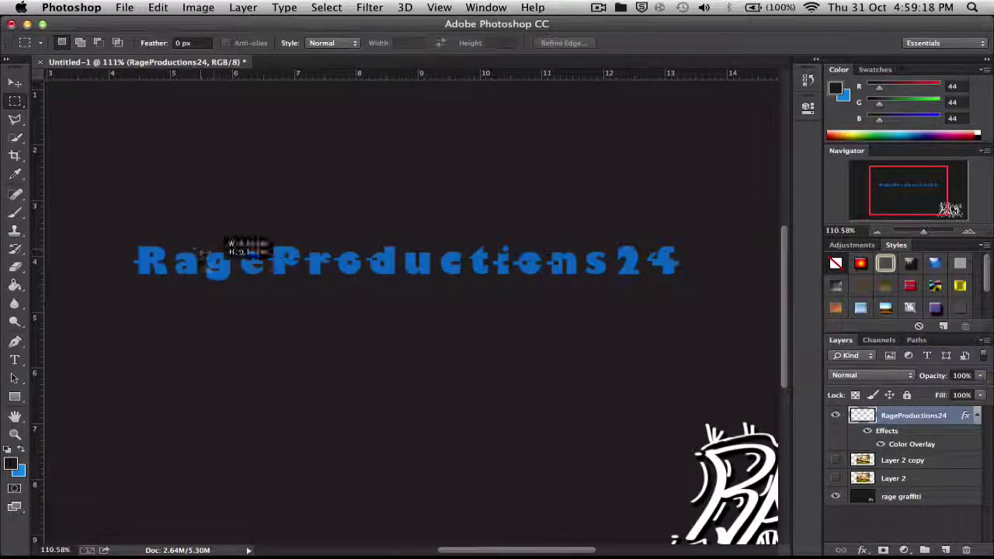
pyautogui.moveTo(202, 252); pyautogui.dragTo(211, 311)
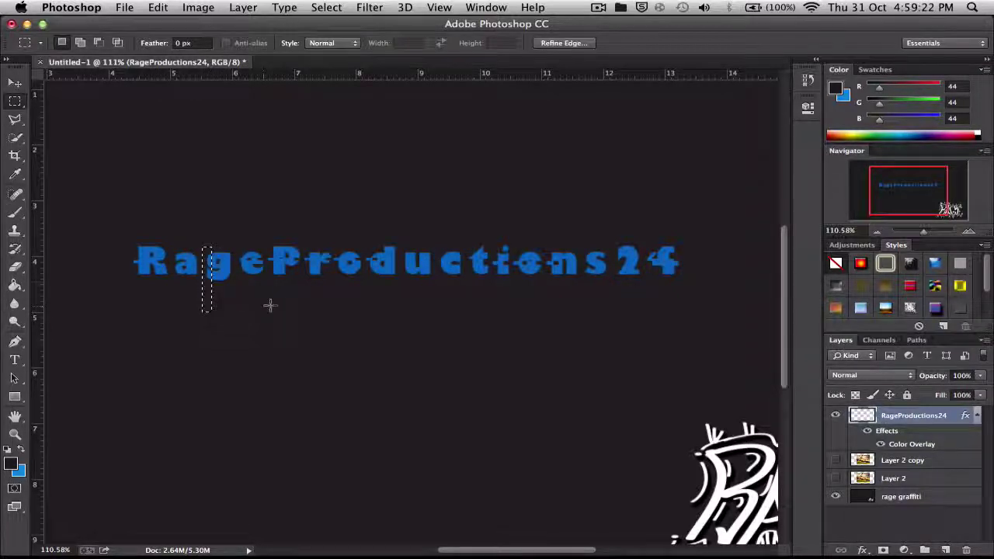
pyautogui.keyDown('shift'); pyautogui.moveTo(421, 243); pyautogui.dragTo(425, 285); pyautogui.keyUp('shift')
pyautogui.keyDown('shift'); pyautogui.moveTo(618, 237); pyautogui.dragTo(627, 295); pyautogui.keyUp('shift')
pyautogui.press('v')
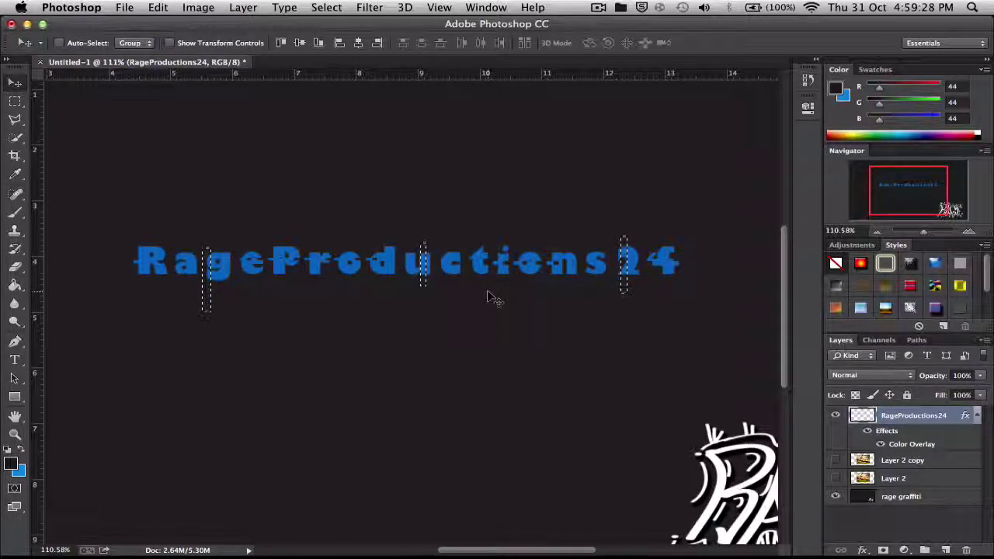
pyautogui.press('Left')
pyautogui.press('Left')
pyautogui.press('Left')
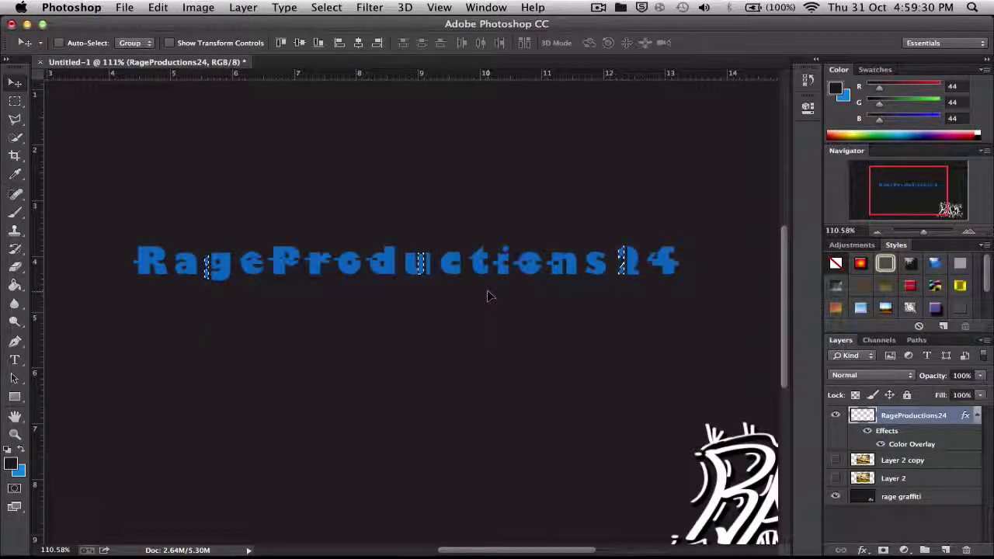
pyautogui.press('Right')
pyautogui.press('Right')
pyautogui.press('Right')
pyautogui.press('Left')
pyautogui.press('Left')
pyautogui.press('Left')
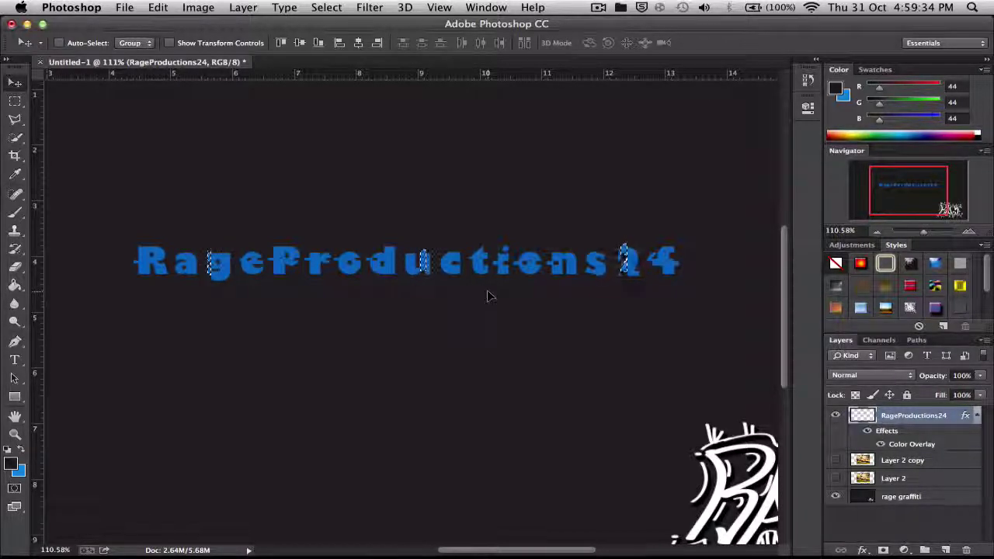
pyautogui.press('super+d')
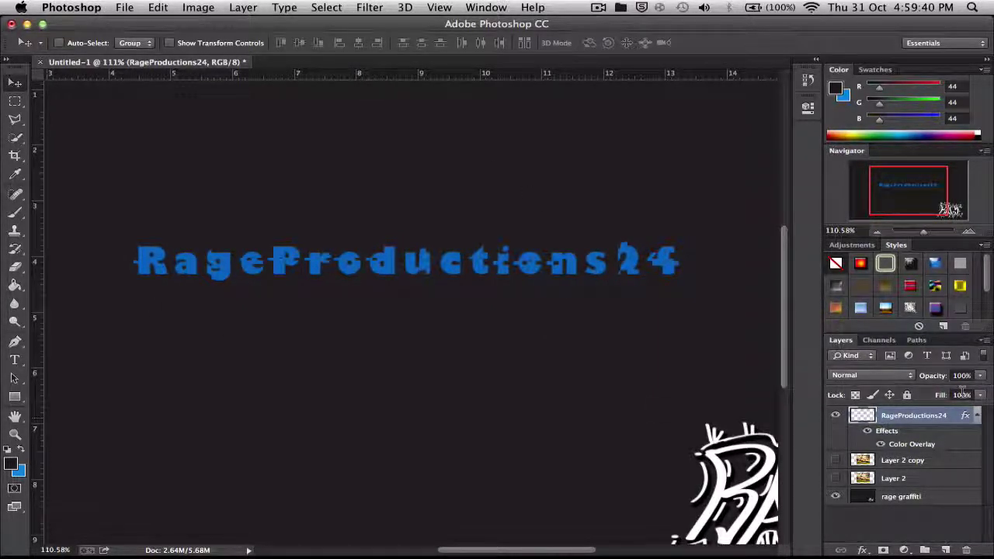
# Remove the RageProductions24 text and both Layer 2 photo layers, keeping only rage graffiti
pyautogui.press('BackSpace')
pyautogui.press('BackSpace')
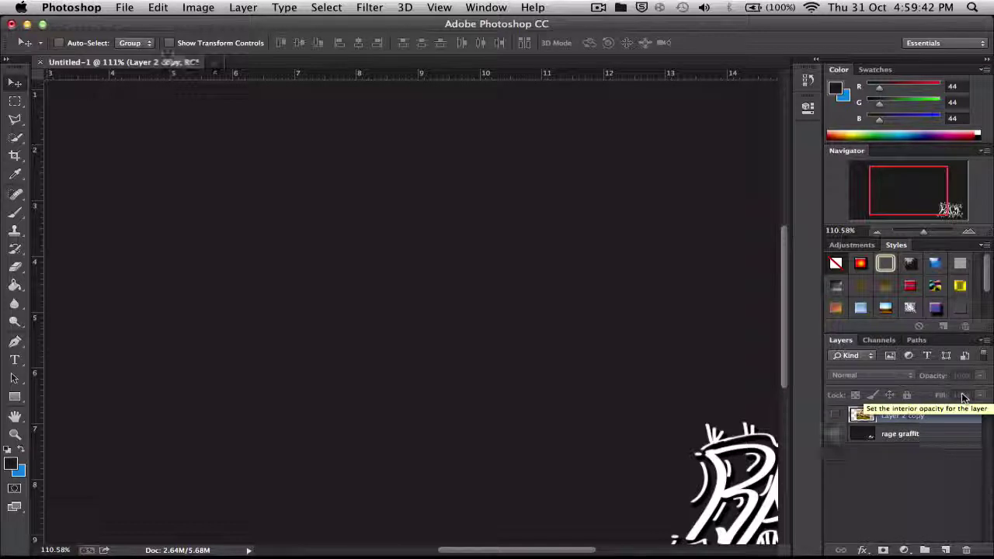
pyautogui.press('BackSpace')
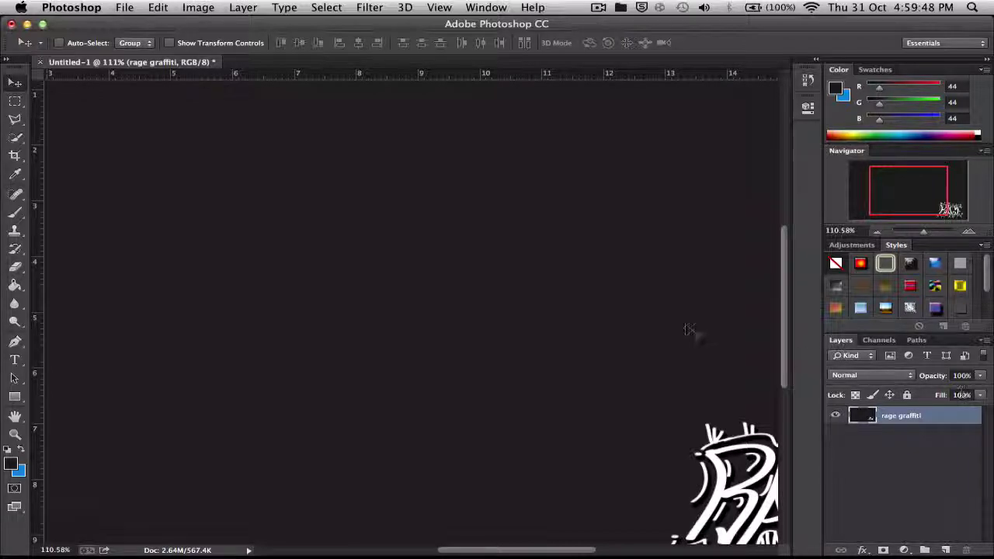
pyautogui.scroll(-5, 690, 332)
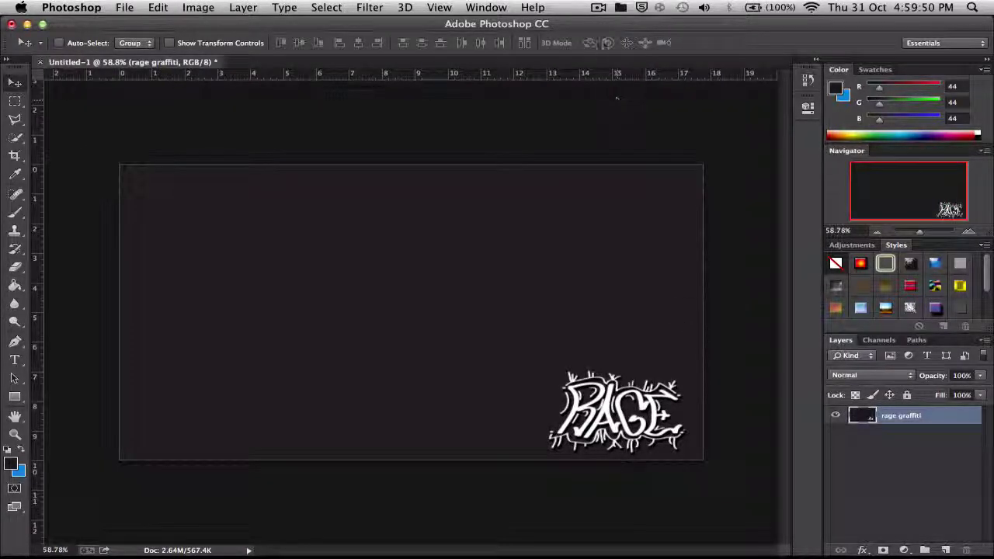